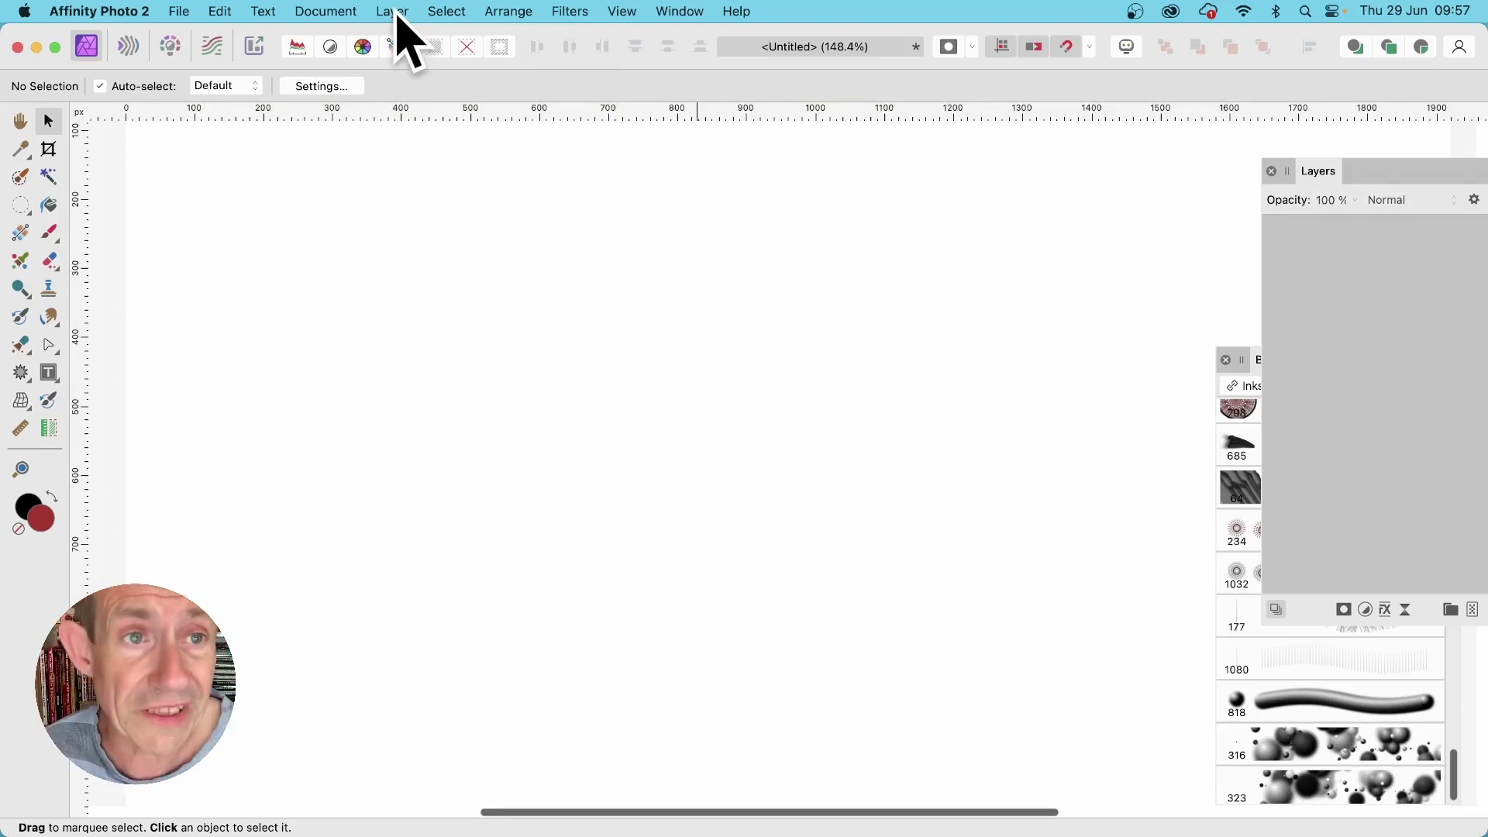
Step: Add a new Pixel layer and draw a 150 px feathered elliptical selection
click(393, 11)
click(409, 93)
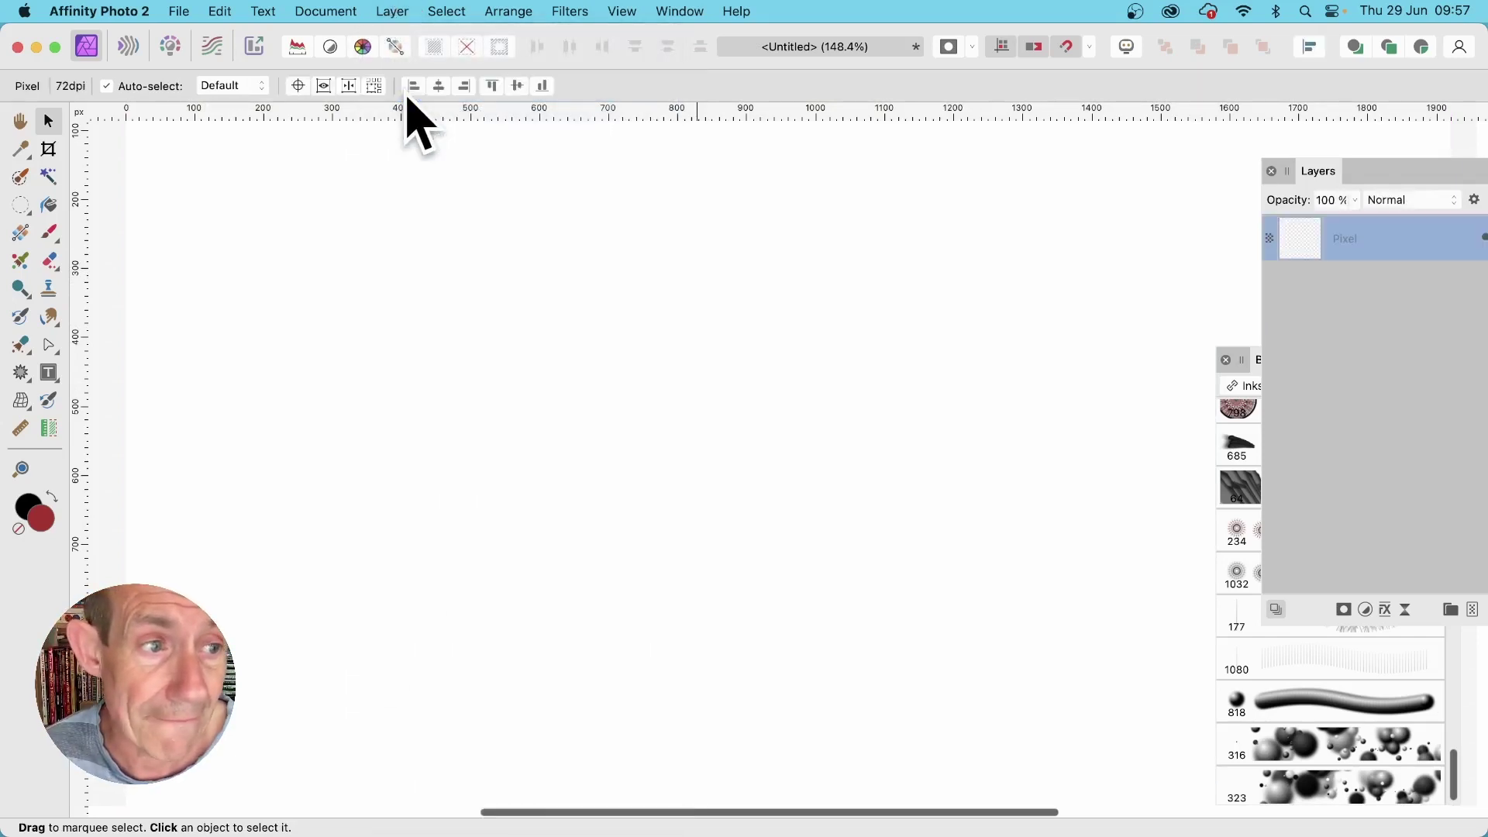
click(31, 211)
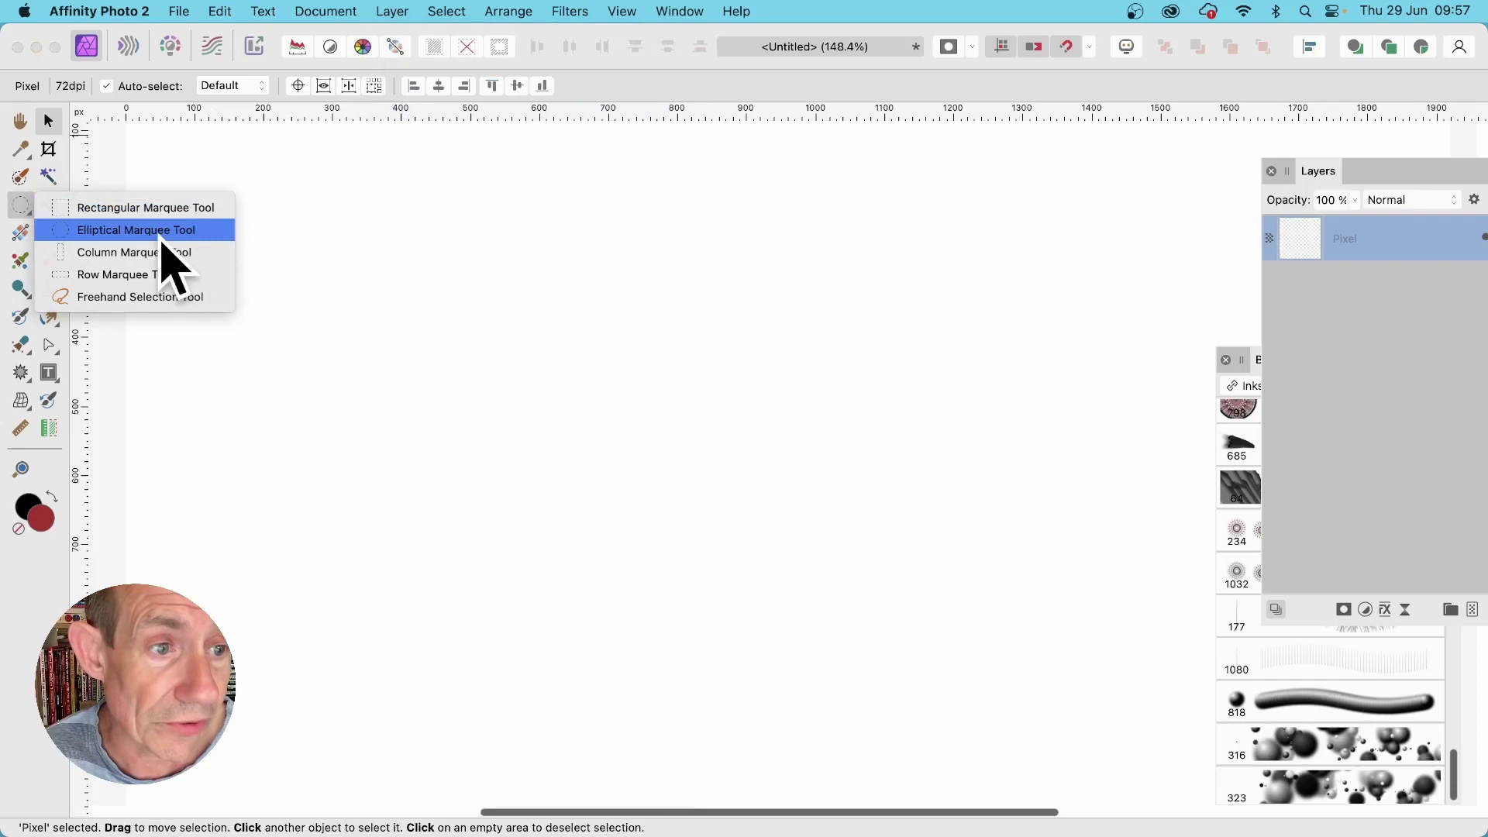
click(161, 236)
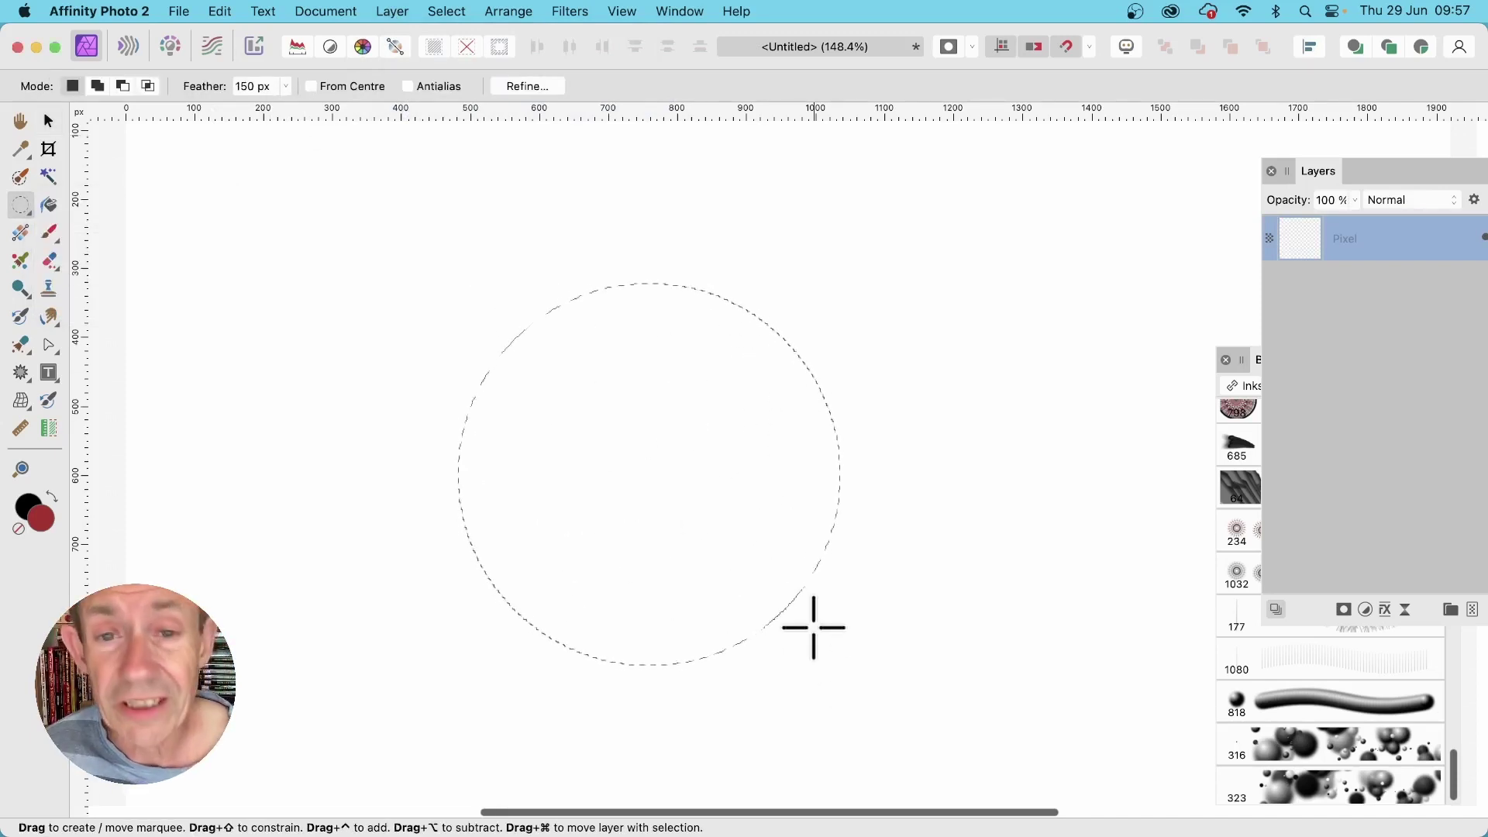
Step: Fill the circle with a black radial gradient, highlighted toward the upper left
click(21, 233)
drag(486, 331, 657, 448)
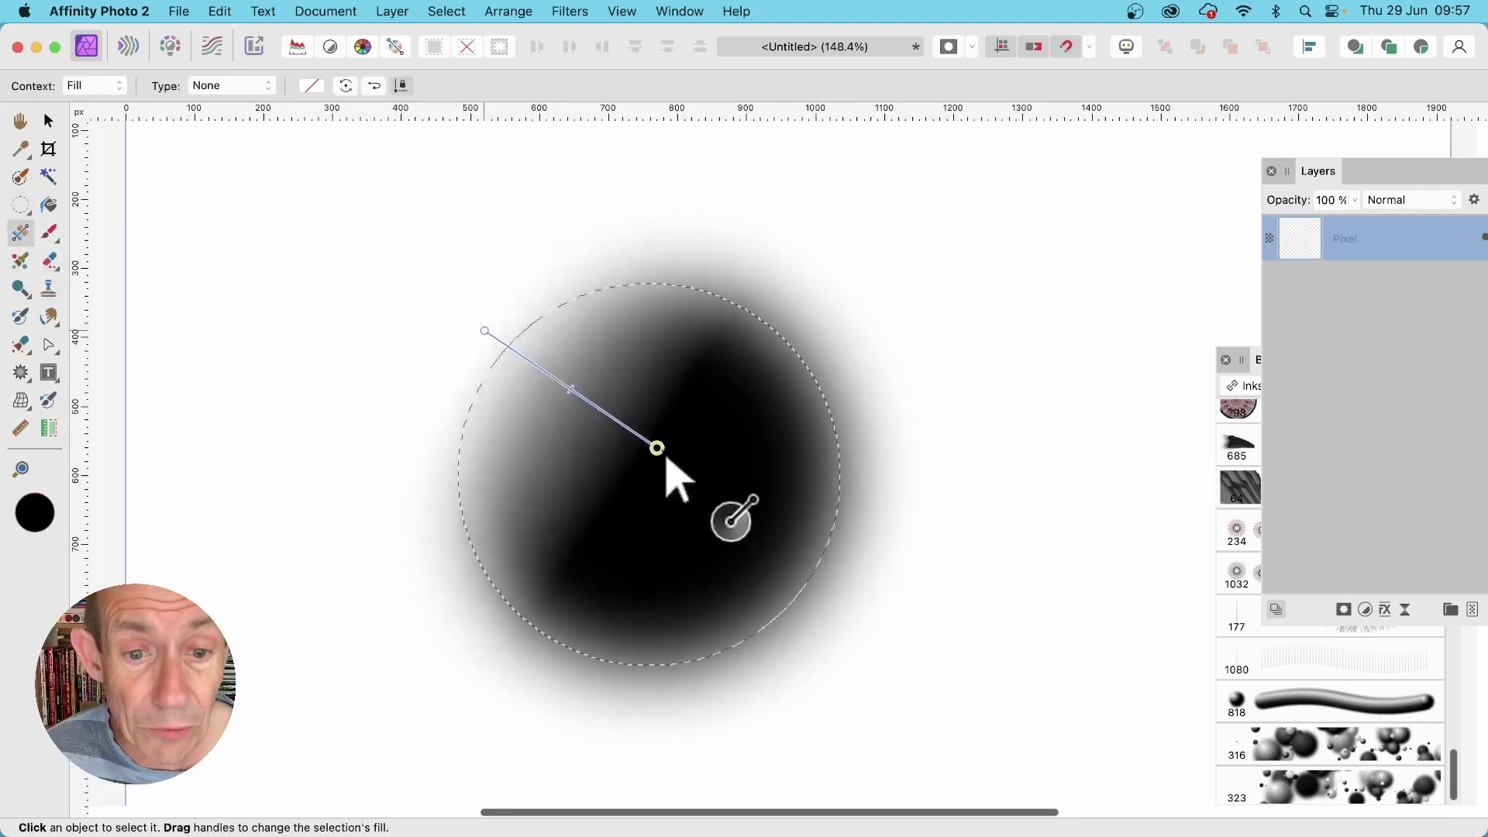
drag(723, 490, 720, 483)
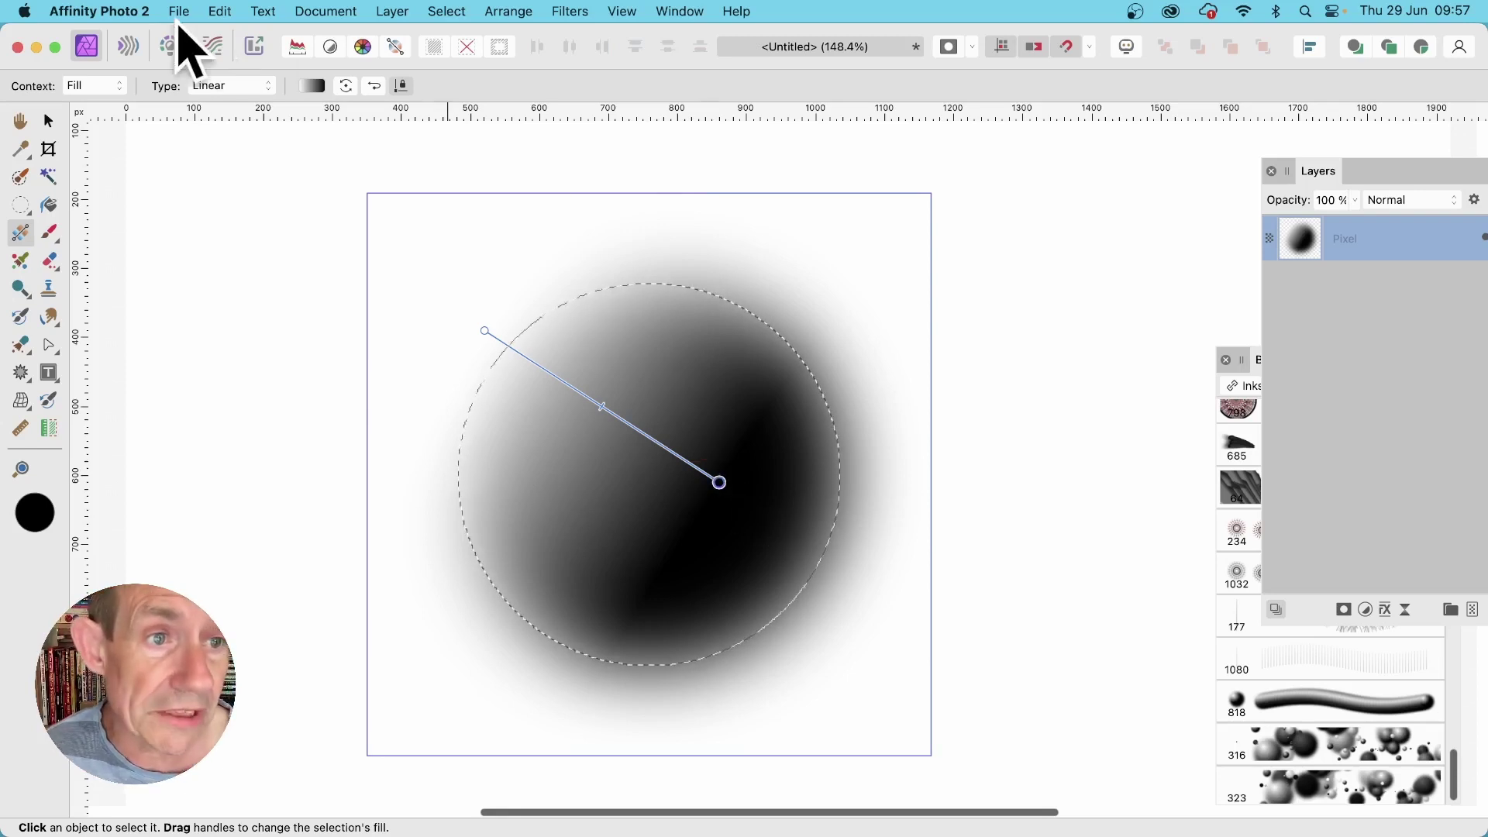
click(231, 87)
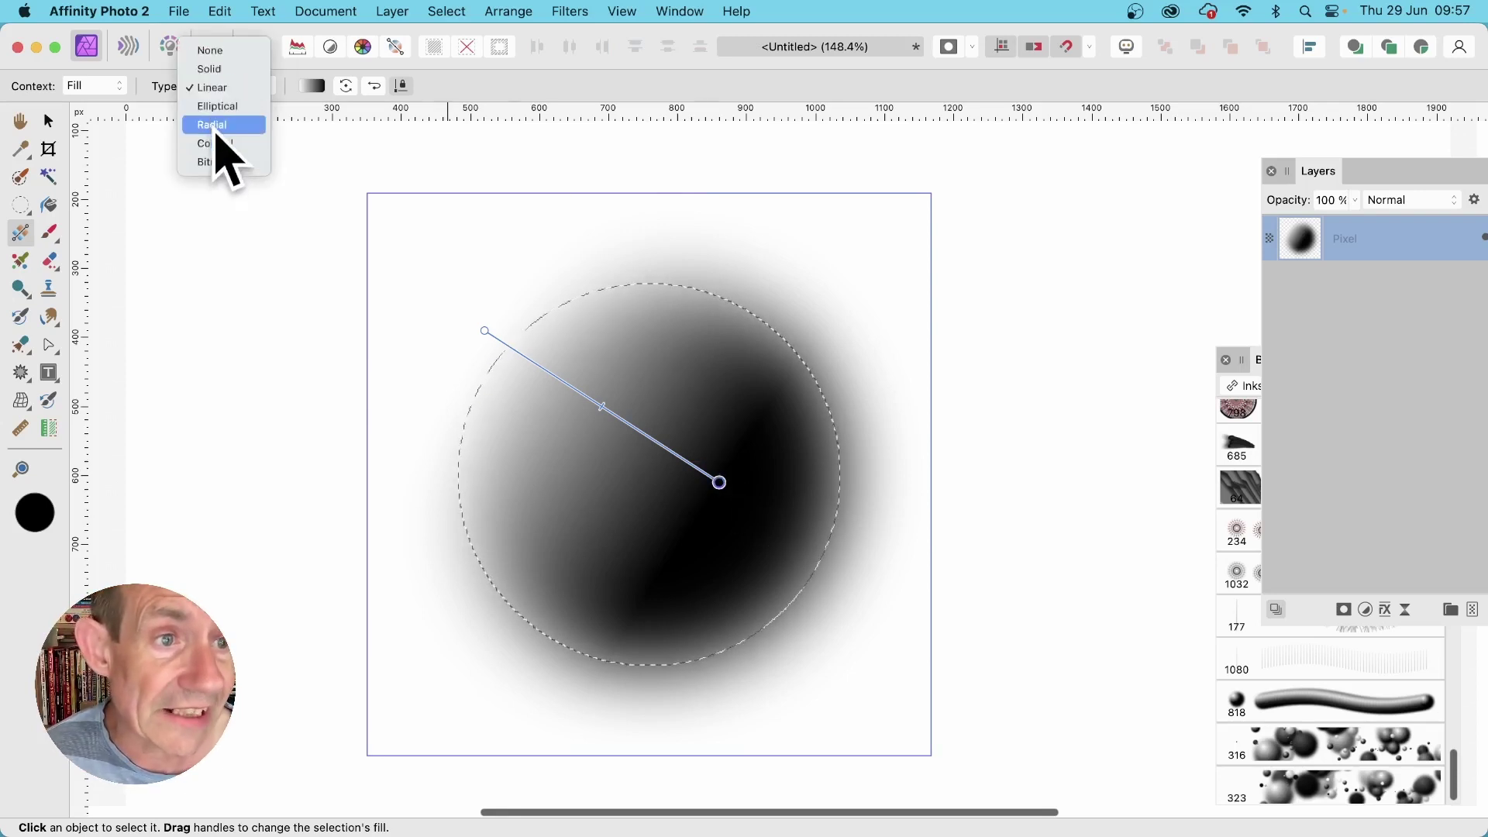
click(217, 128)
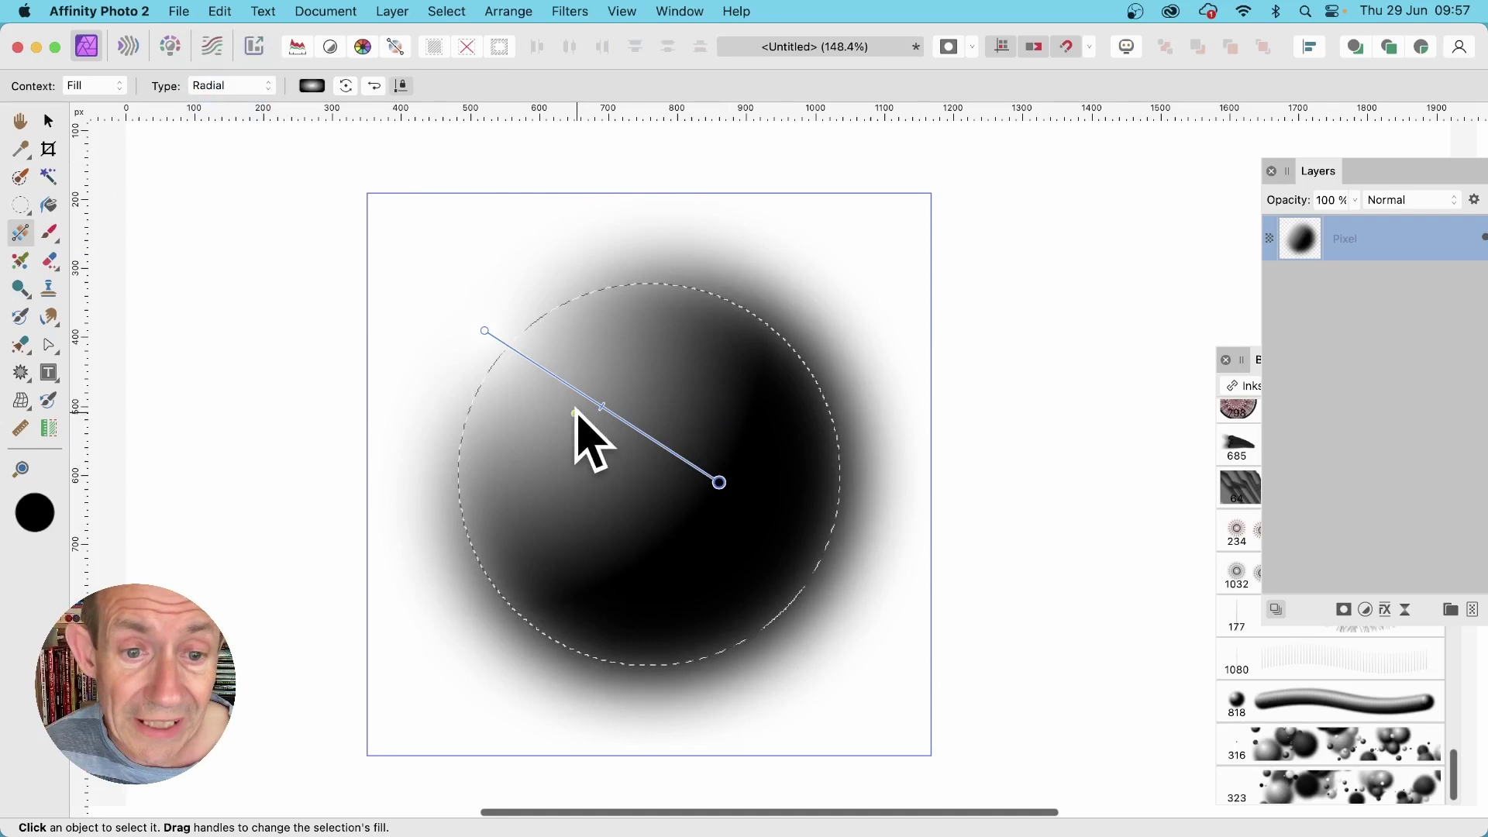
drag(576, 411, 726, 579)
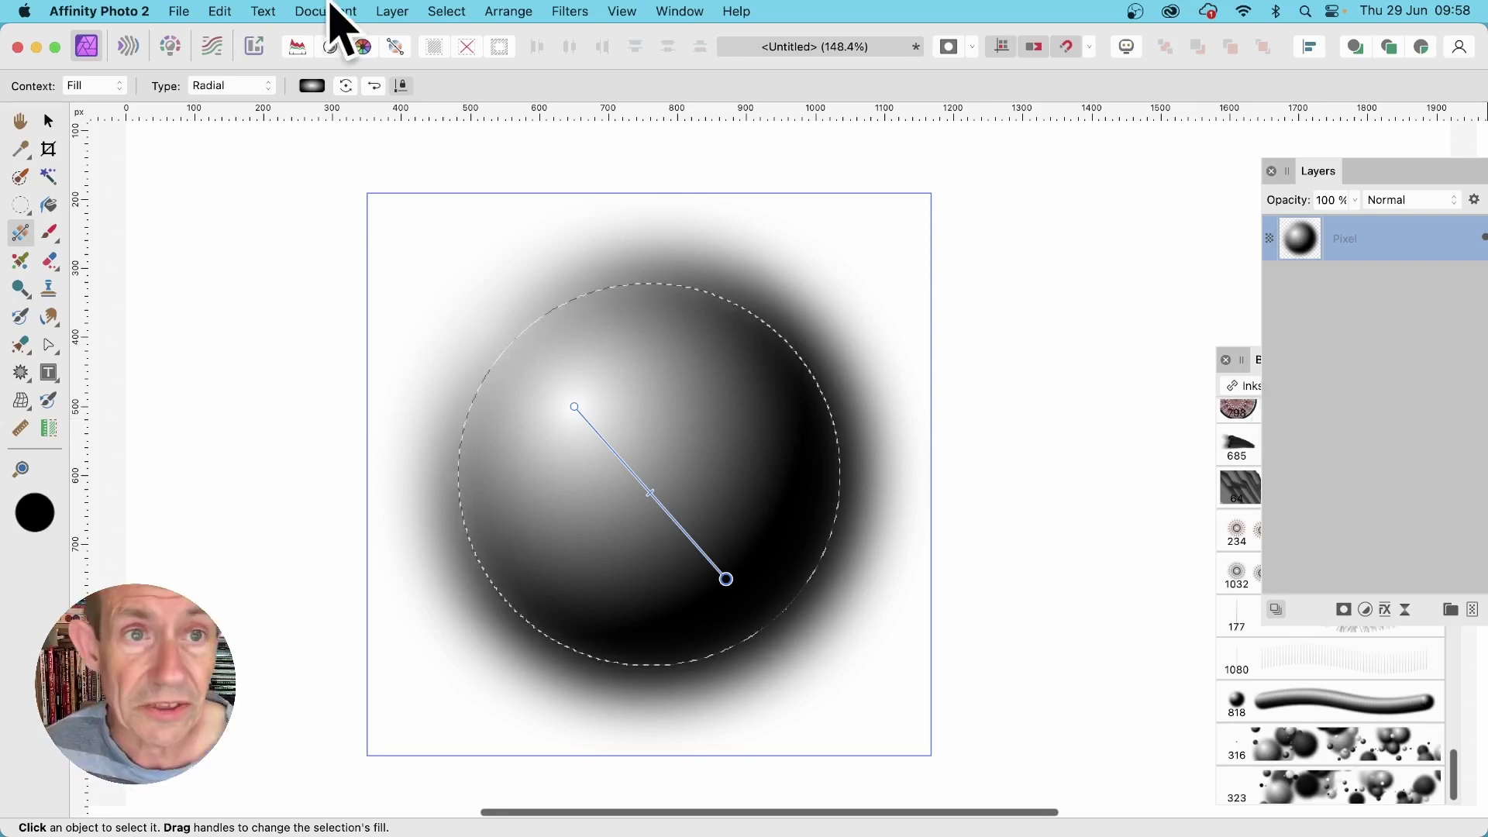
Step: Deselect the sphere and float the Brushes panel beside the canvas
click(458, 10)
click(466, 70)
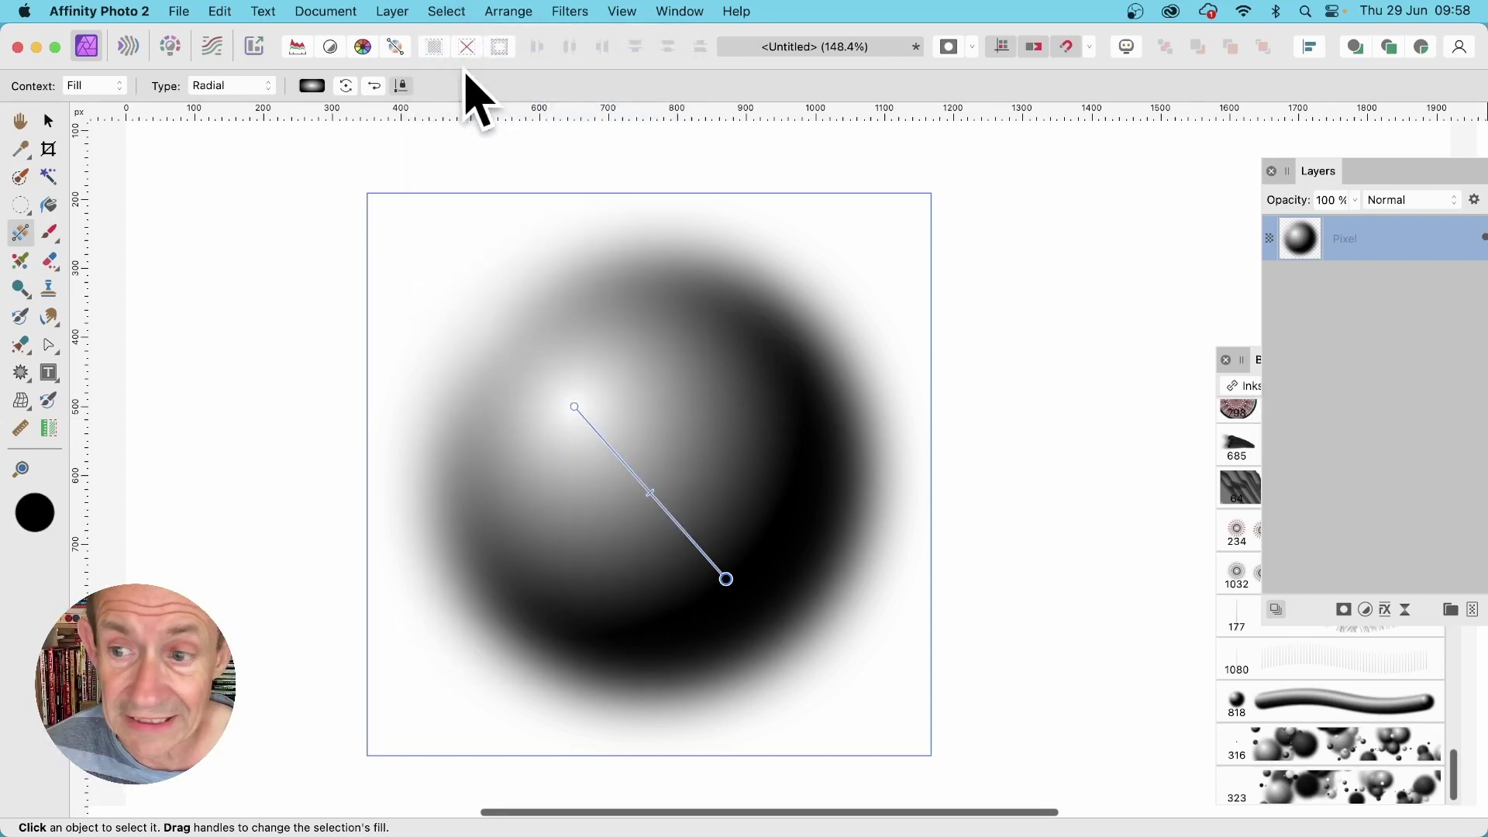
mouse_move(1249, 359)
mouse_down()
mouse_move(975, 218)
mouse_move(863, 225)
mouse_up()
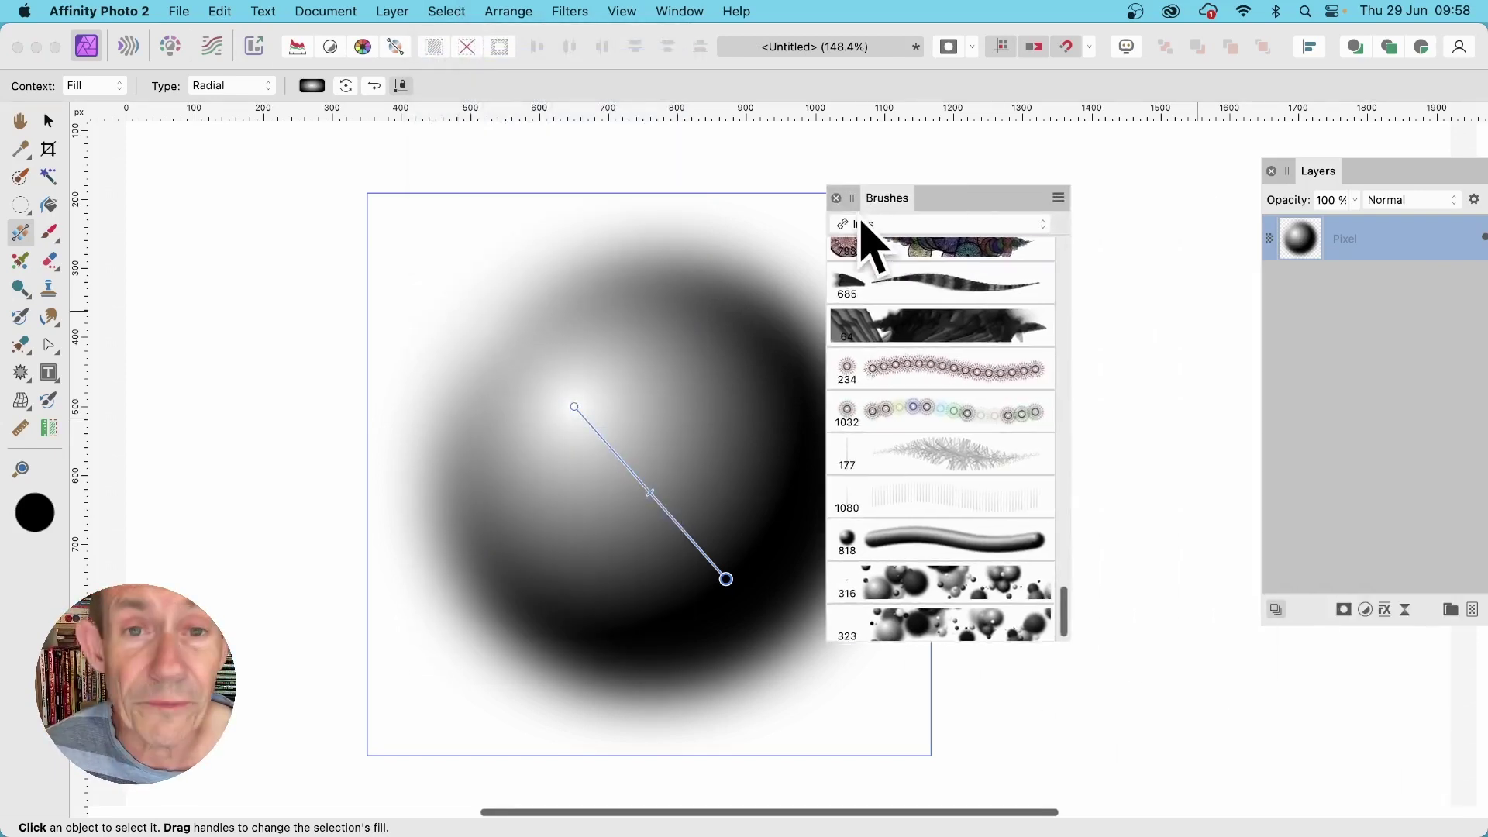
Step: Create a new Inks brush (817) from the sphere, then clear the canvas
click(1059, 198)
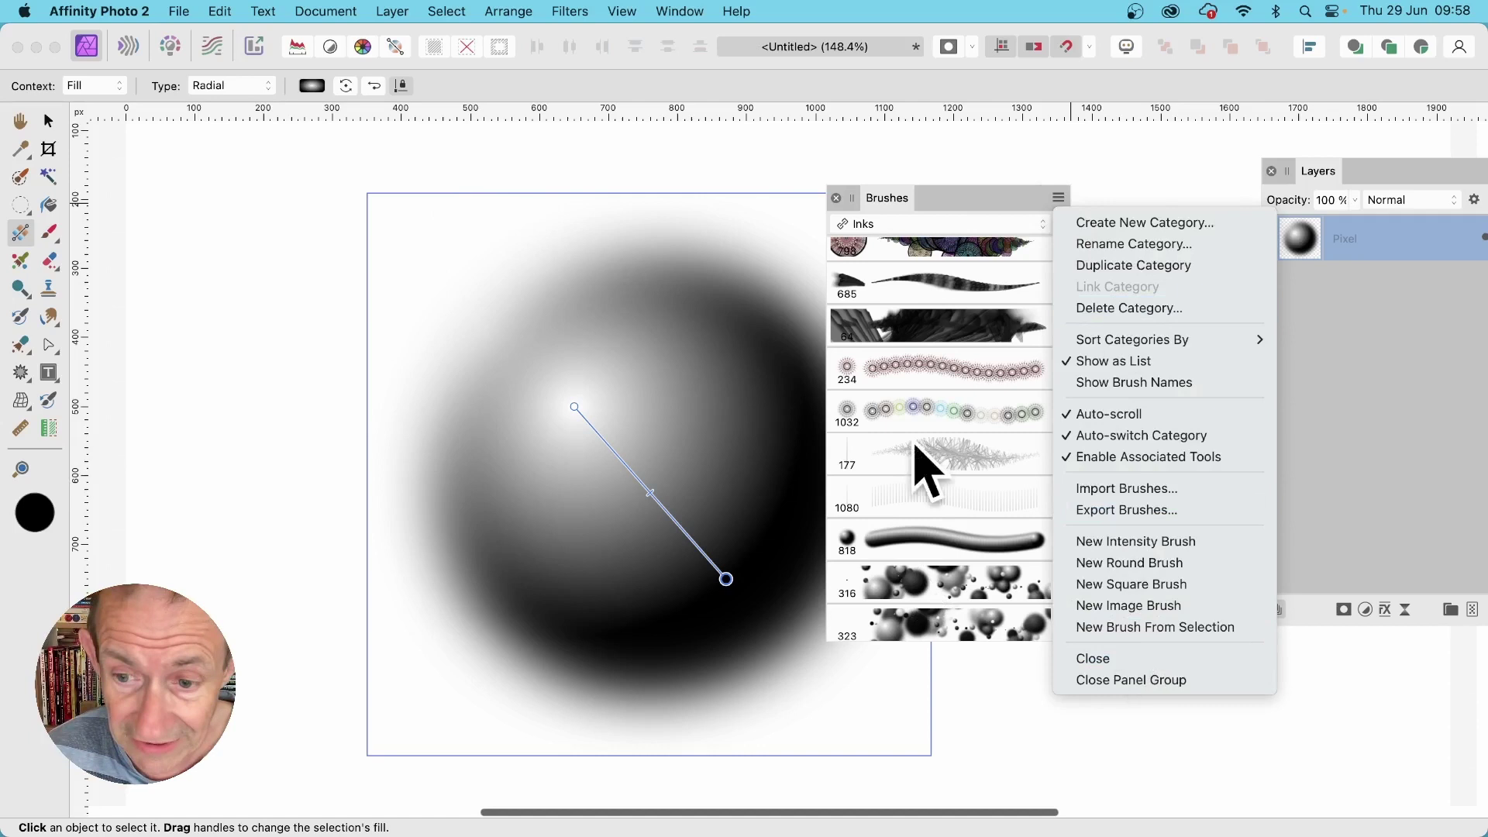
click(1213, 630)
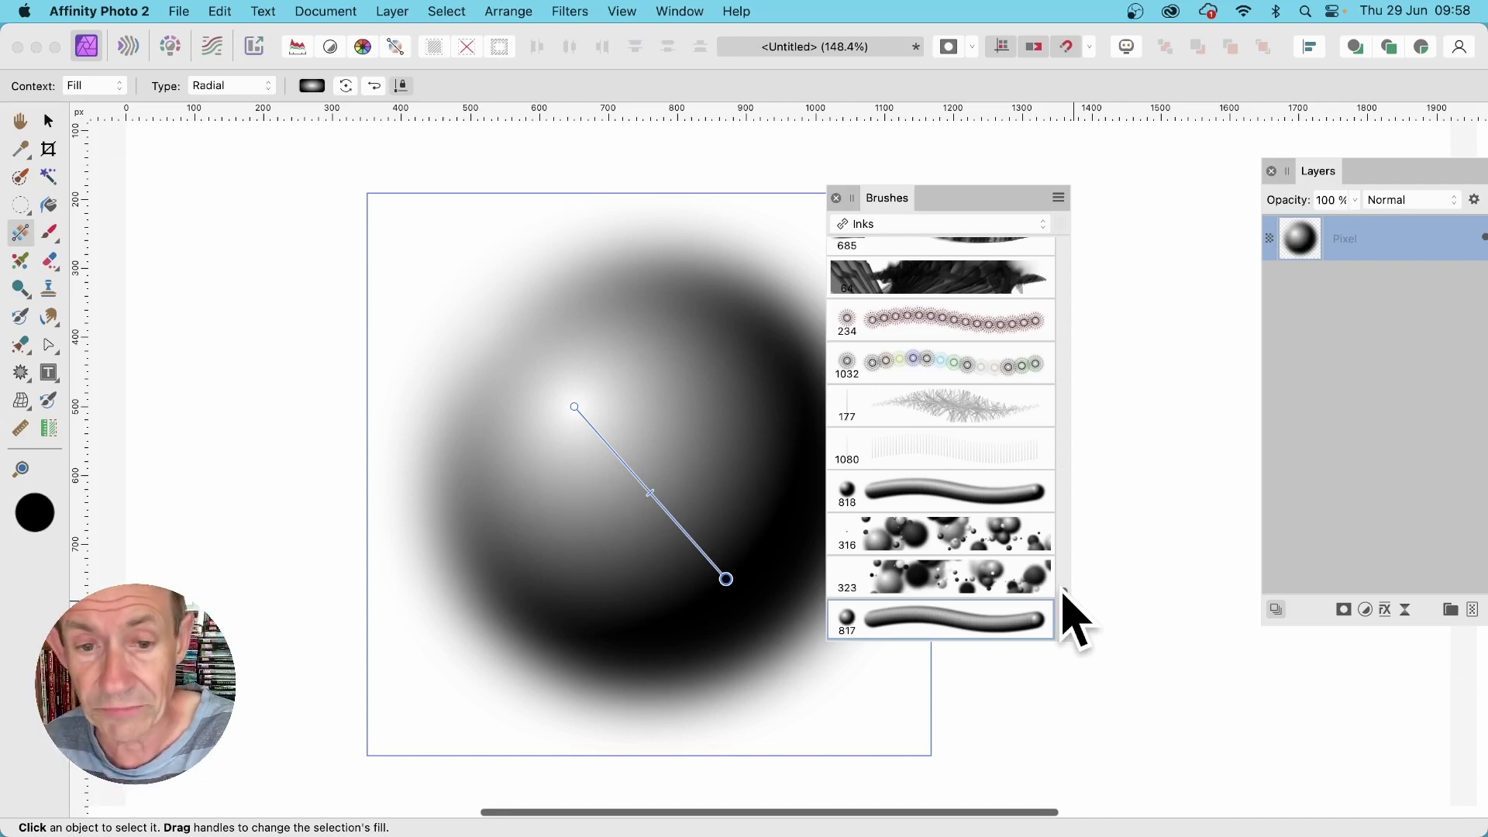
key(super+z)
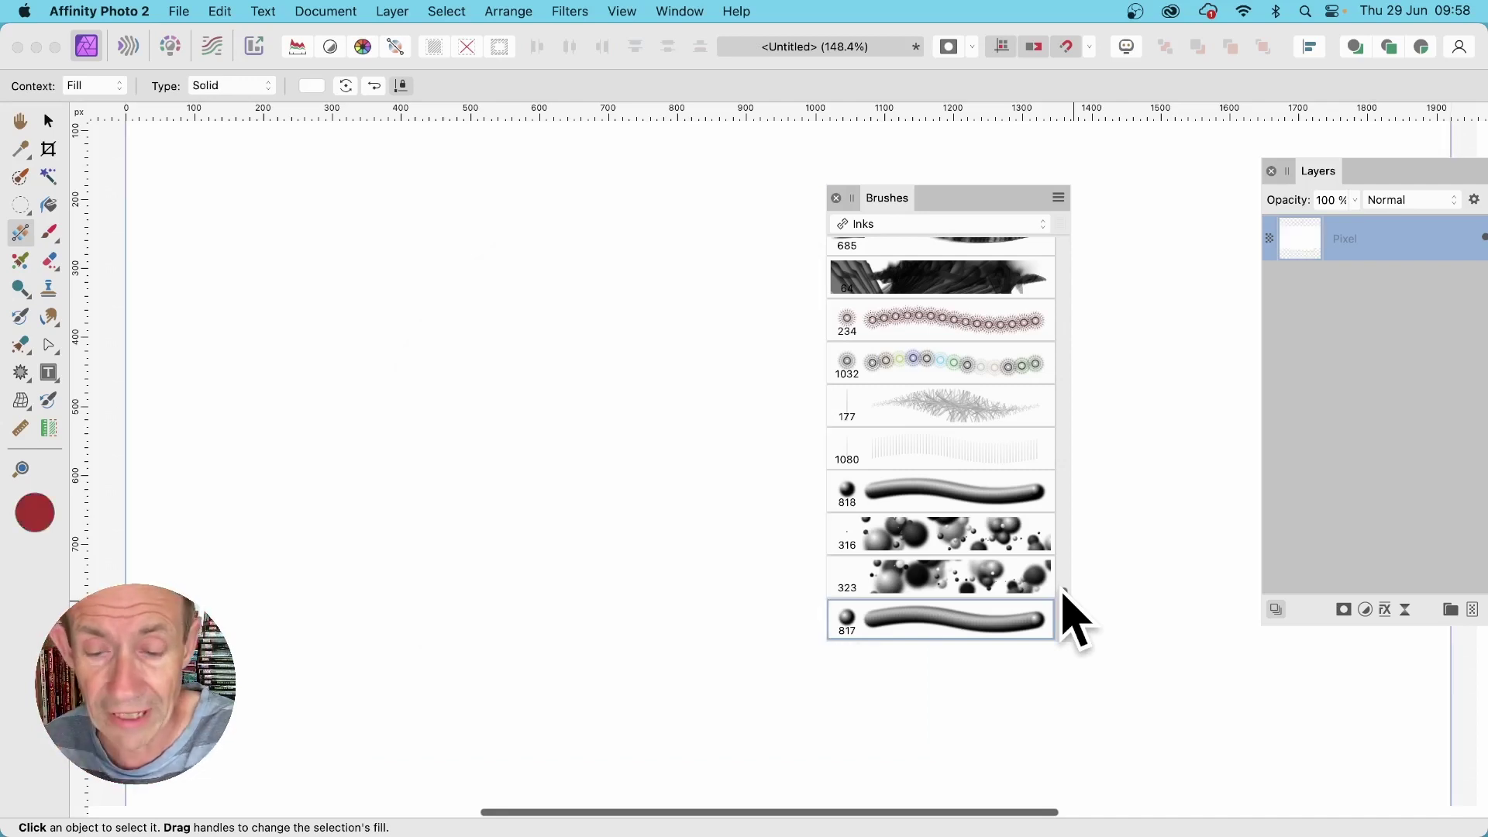
Step: Open brush 817's settings and set its size to 314.5 px
double_click(942, 624)
click(1020, 360)
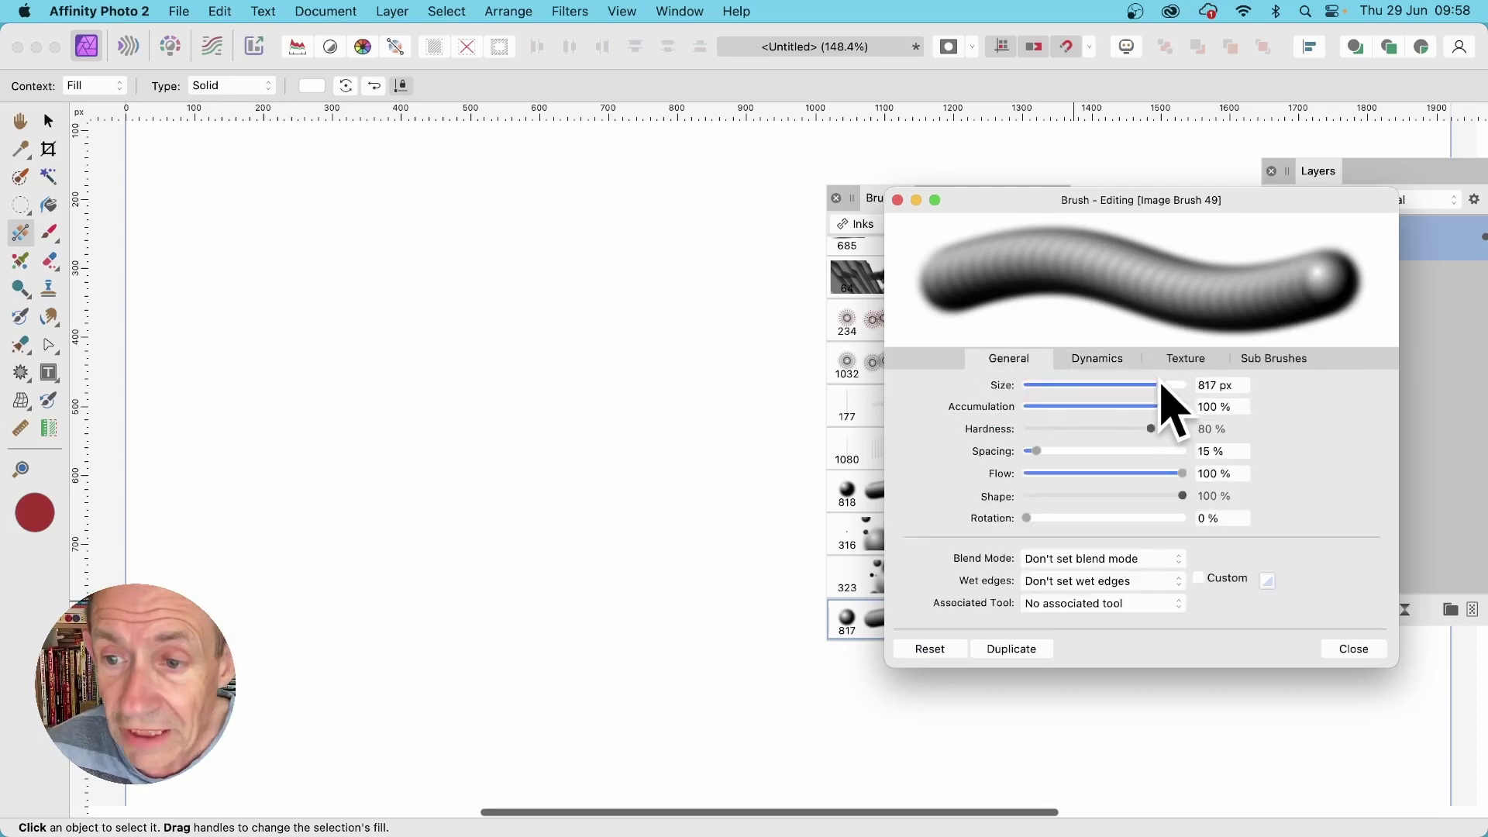
mouse_move(1134, 385)
mouse_down()
mouse_move(1107, 386)
mouse_move(1133, 388)
mouse_up()
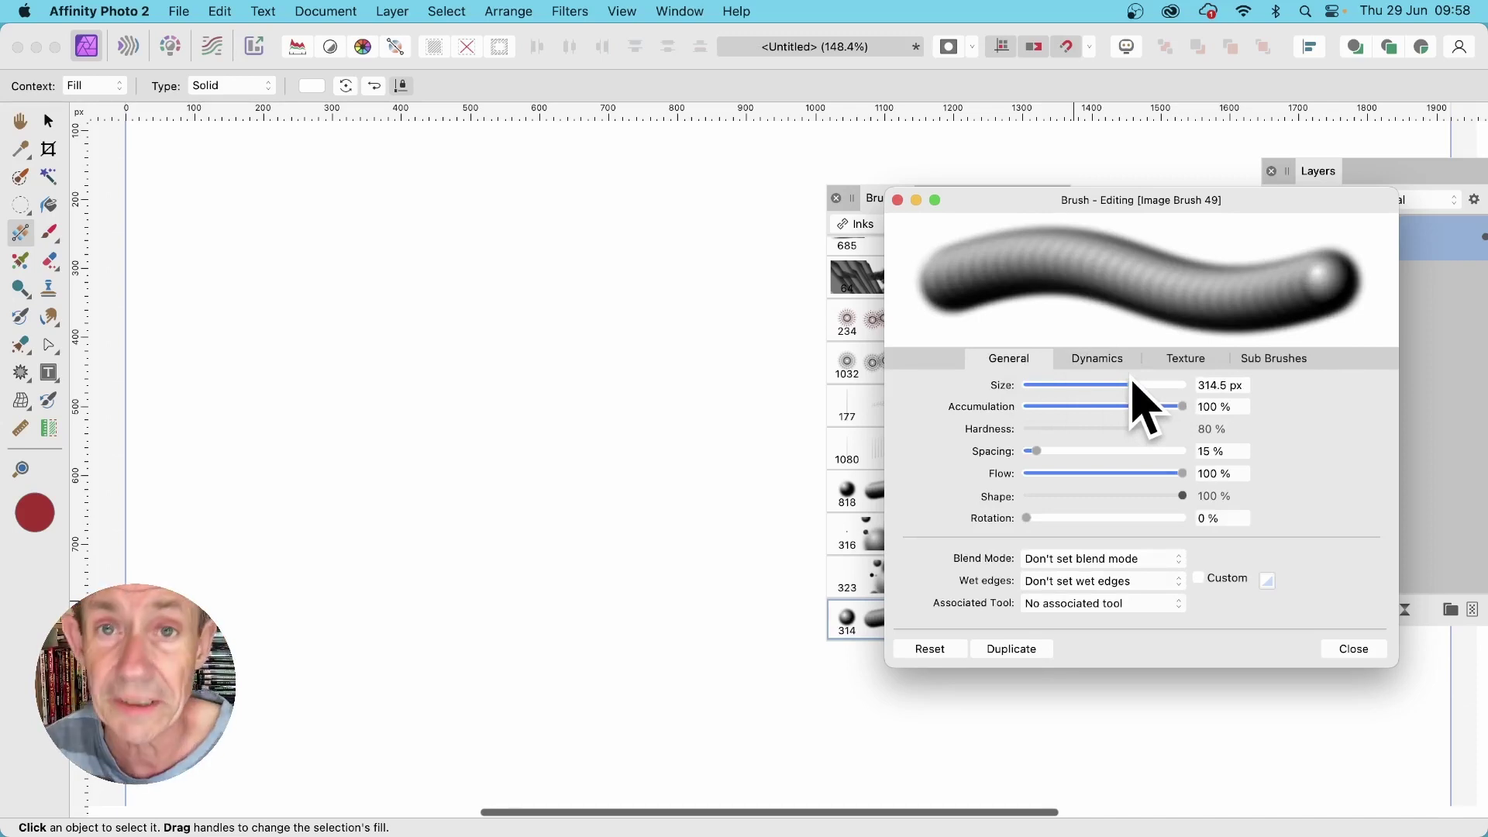
Step: Set random dynamics: 100% size jitter, 983% X and 1000% Y scatter, 69% luminosity jitter
click(1100, 359)
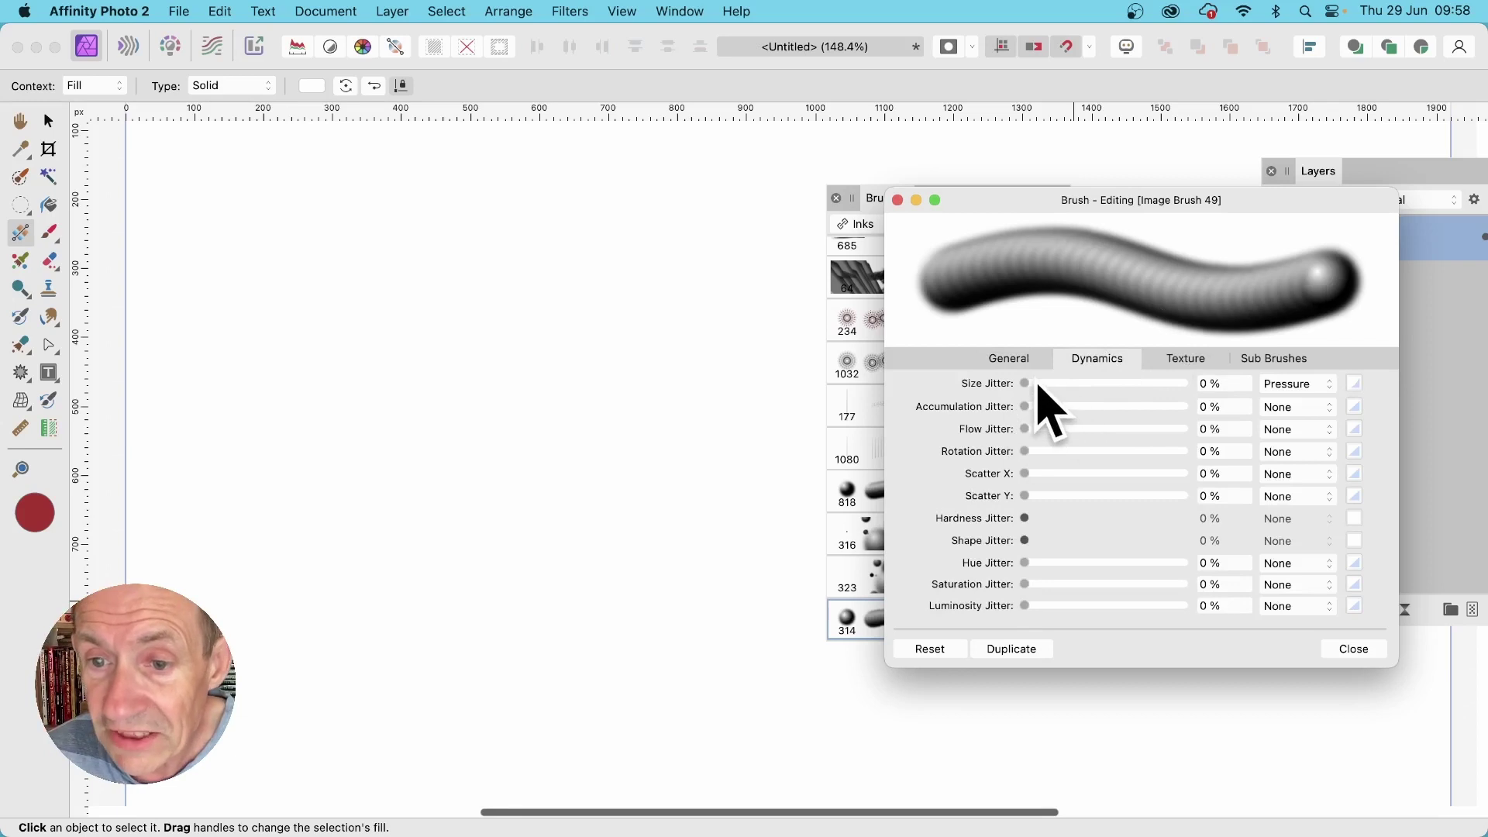
drag(1031, 384, 1201, 377)
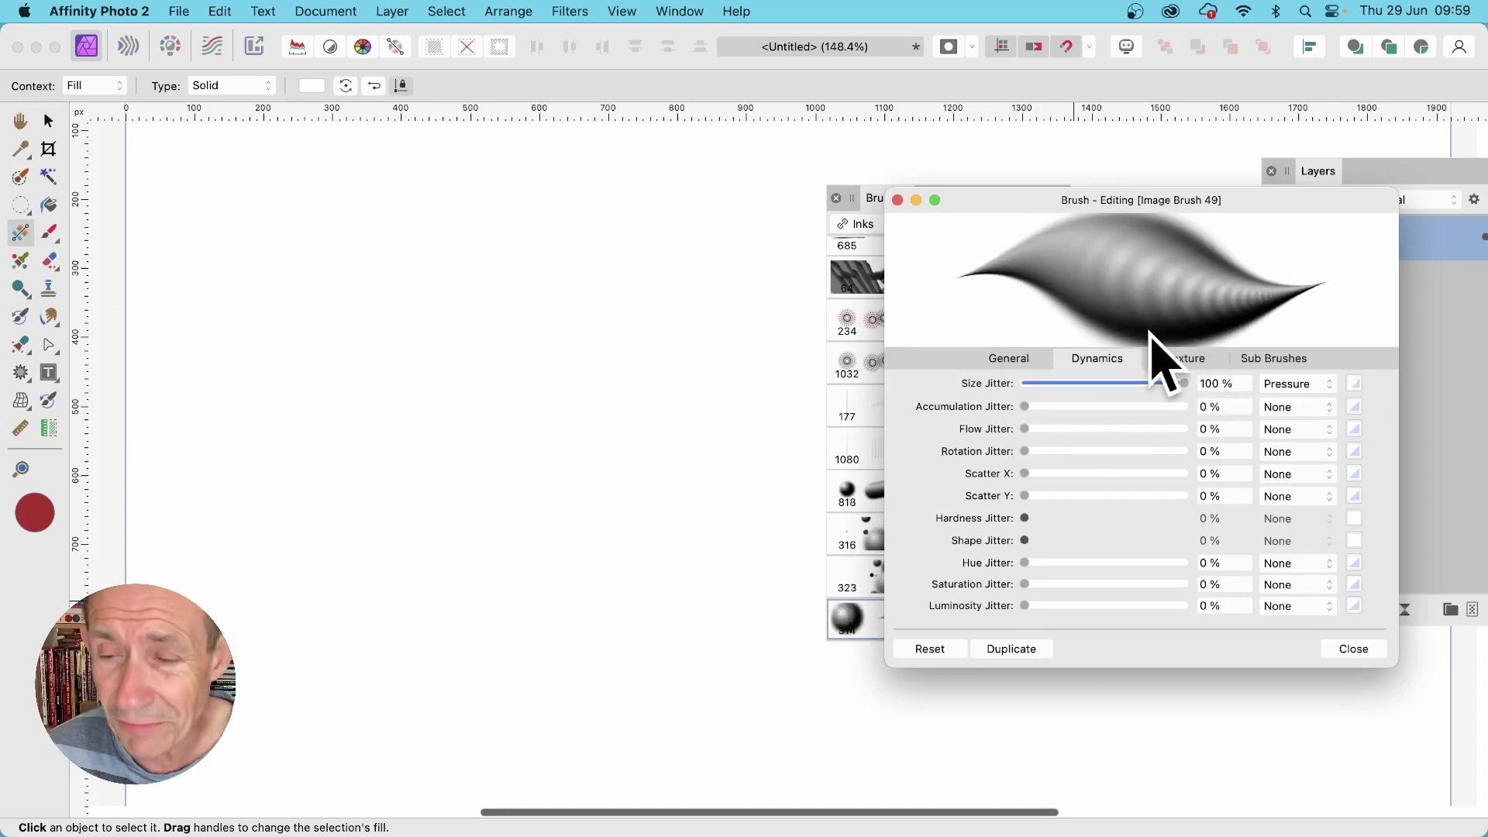
click(1313, 388)
click(1304, 376)
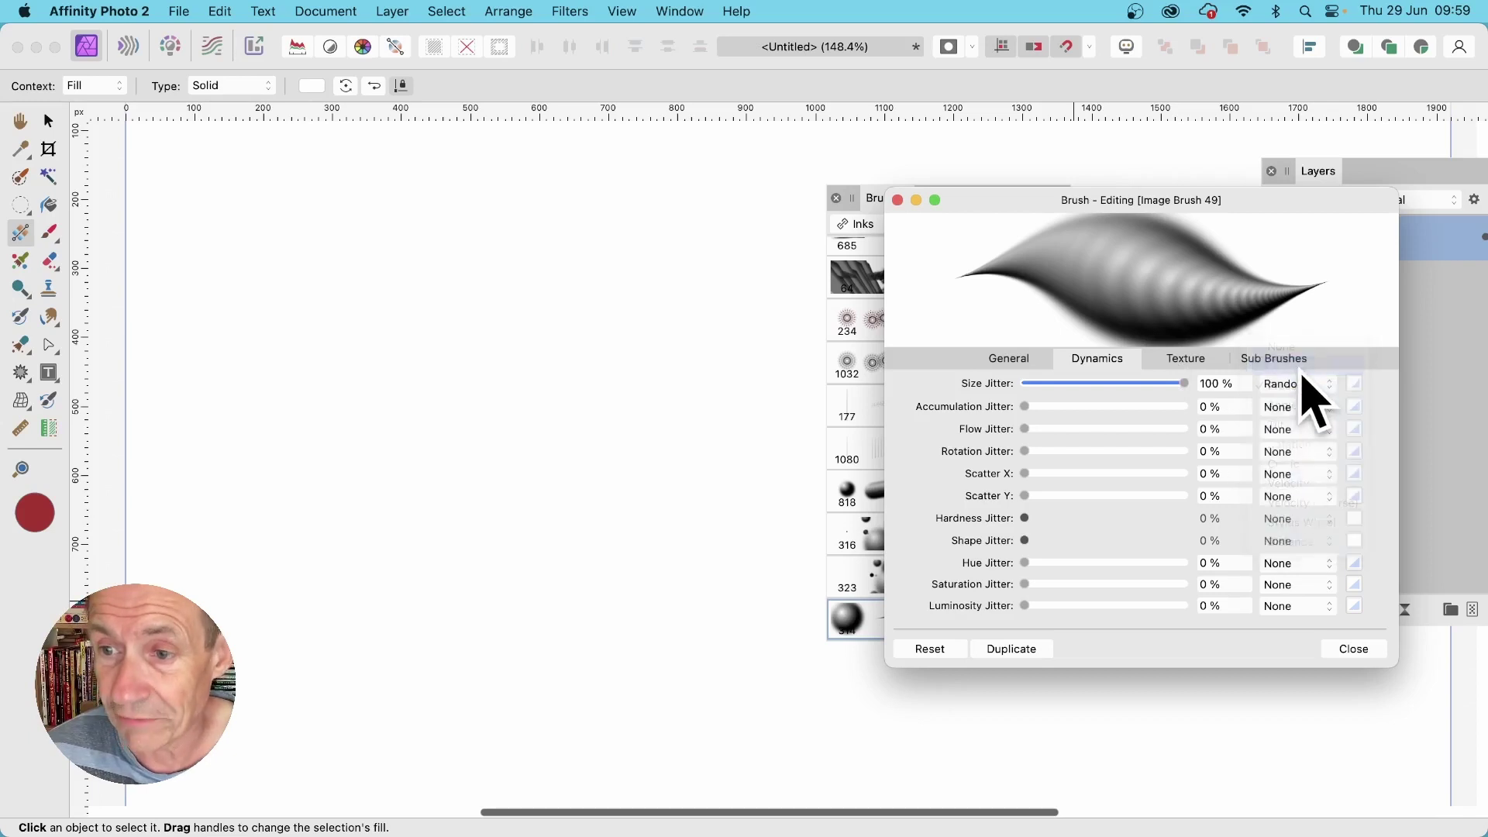
mouse_move(1070, 473)
mouse_down()
mouse_move(1156, 466)
mouse_move(1156, 499)
mouse_move(1322, 499)
mouse_up()
click(1310, 497)
click(1302, 474)
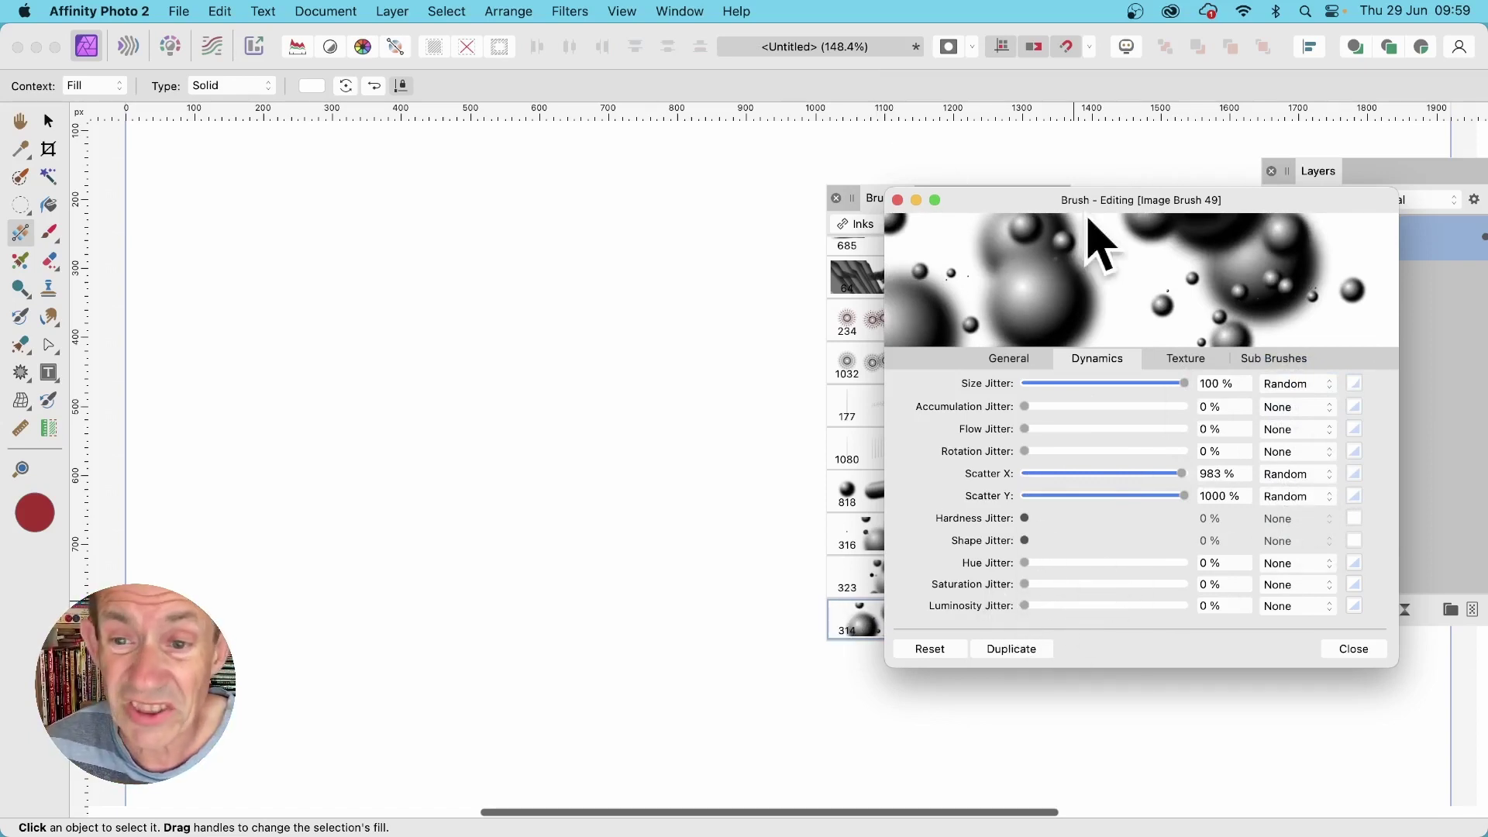
drag(1083, 610, 1147, 612)
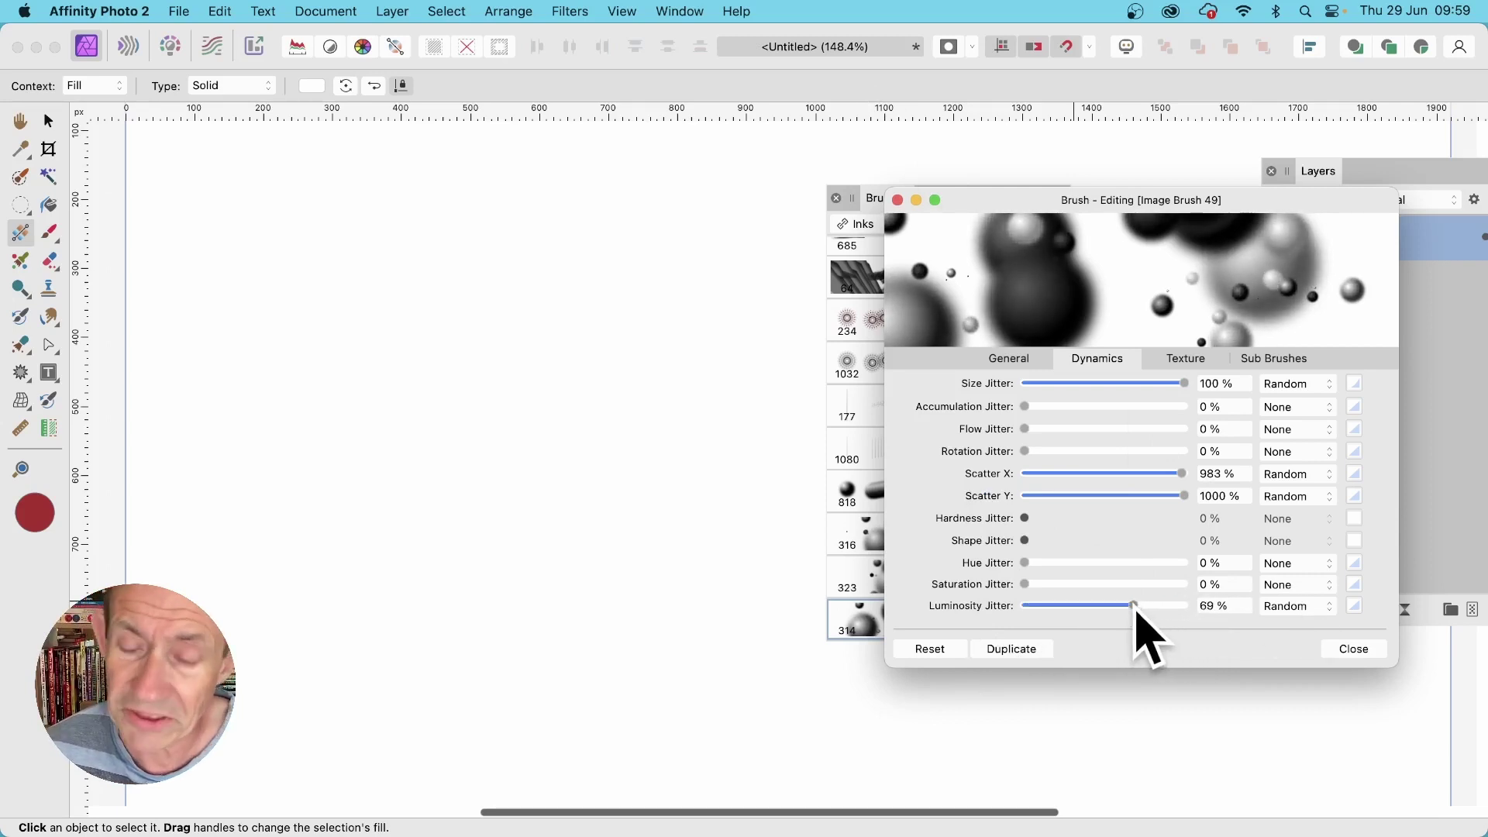
Step: Close the brush settings, dock the Brushes panel, and paint sphere blobs with the Paint Brush
click(1353, 651)
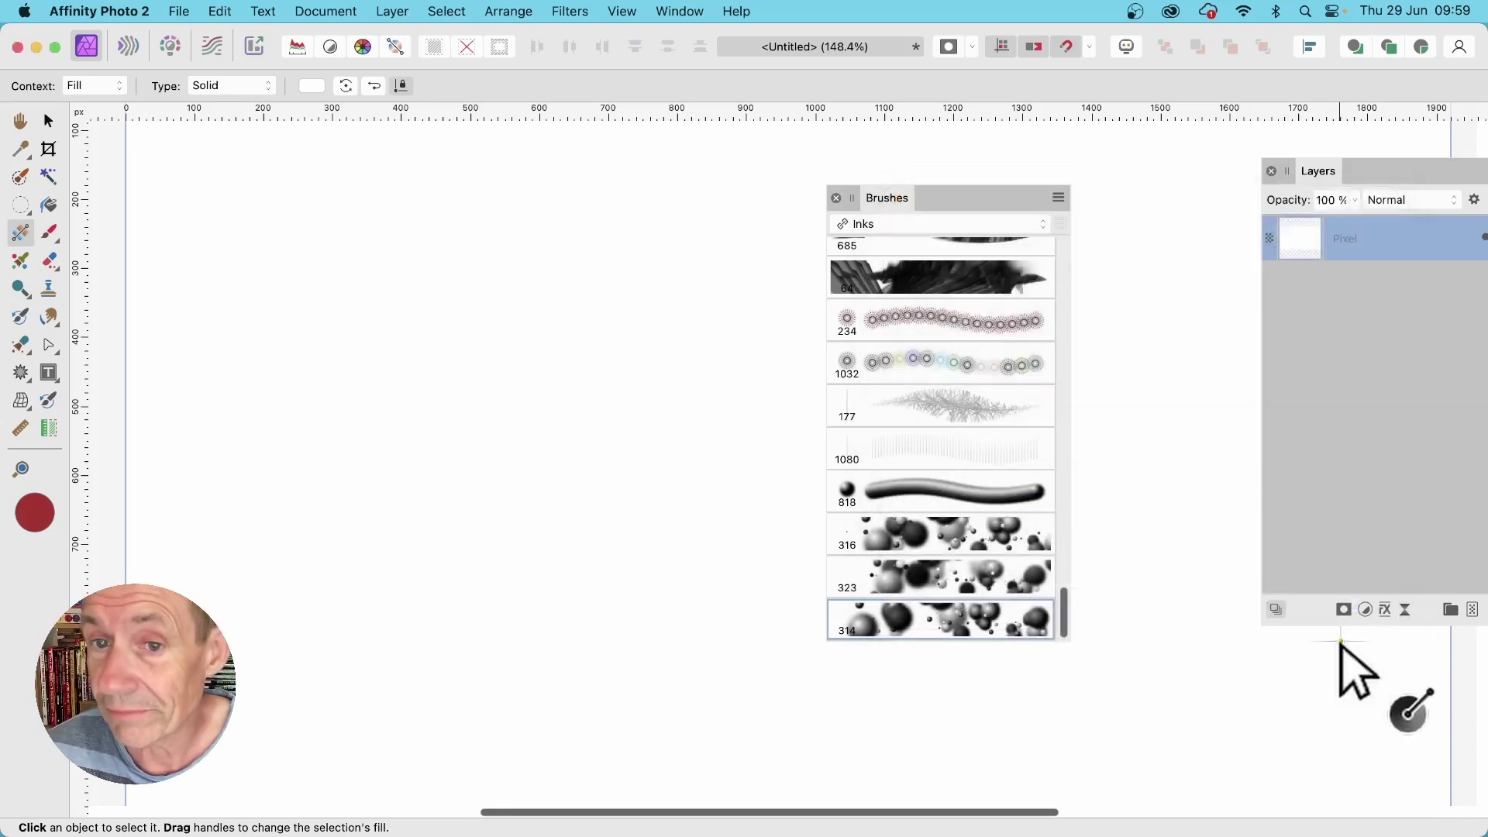
drag(897, 177, 1101, 185)
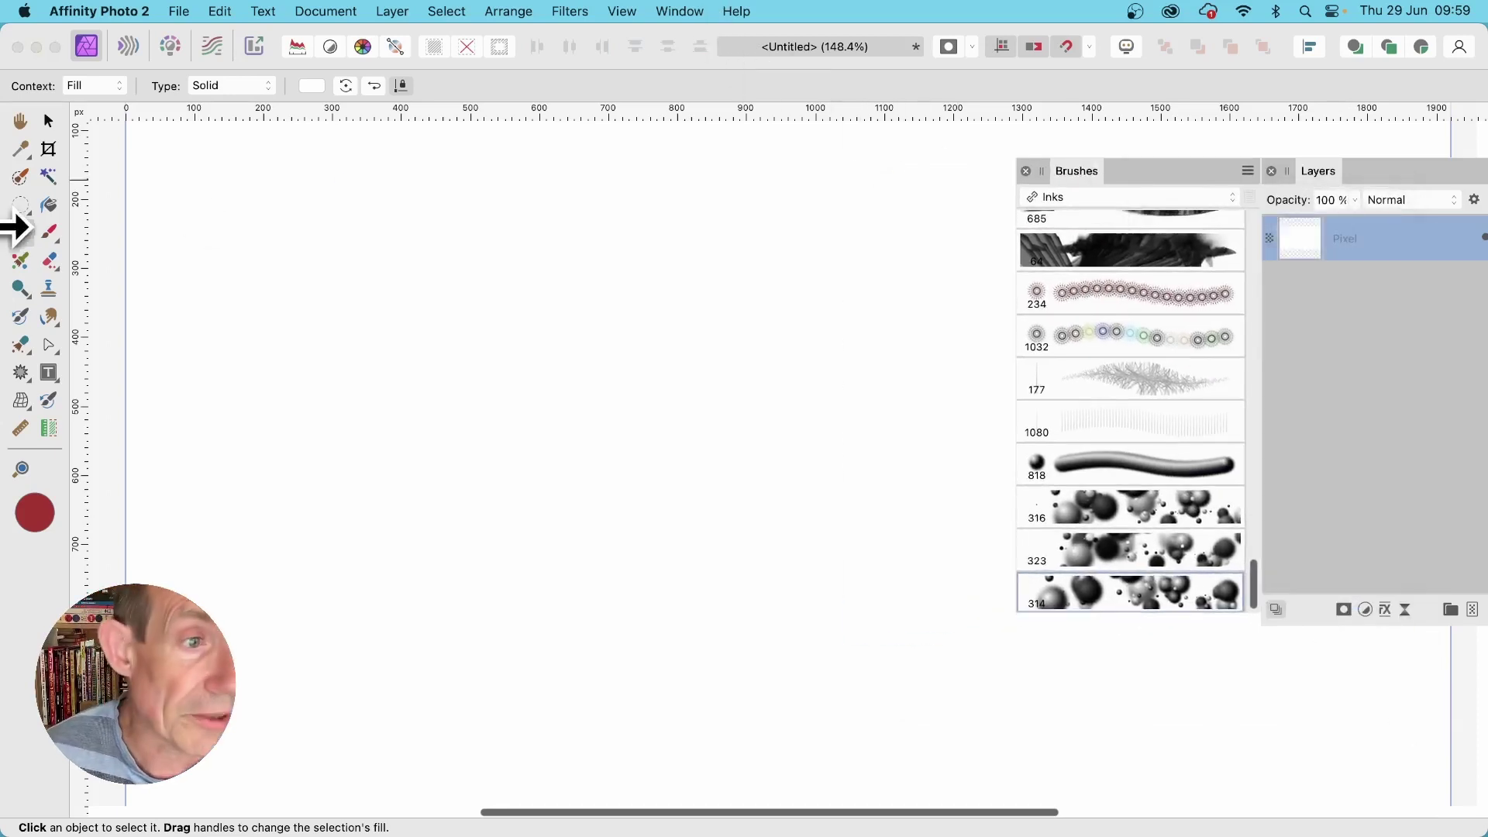
click(49, 232)
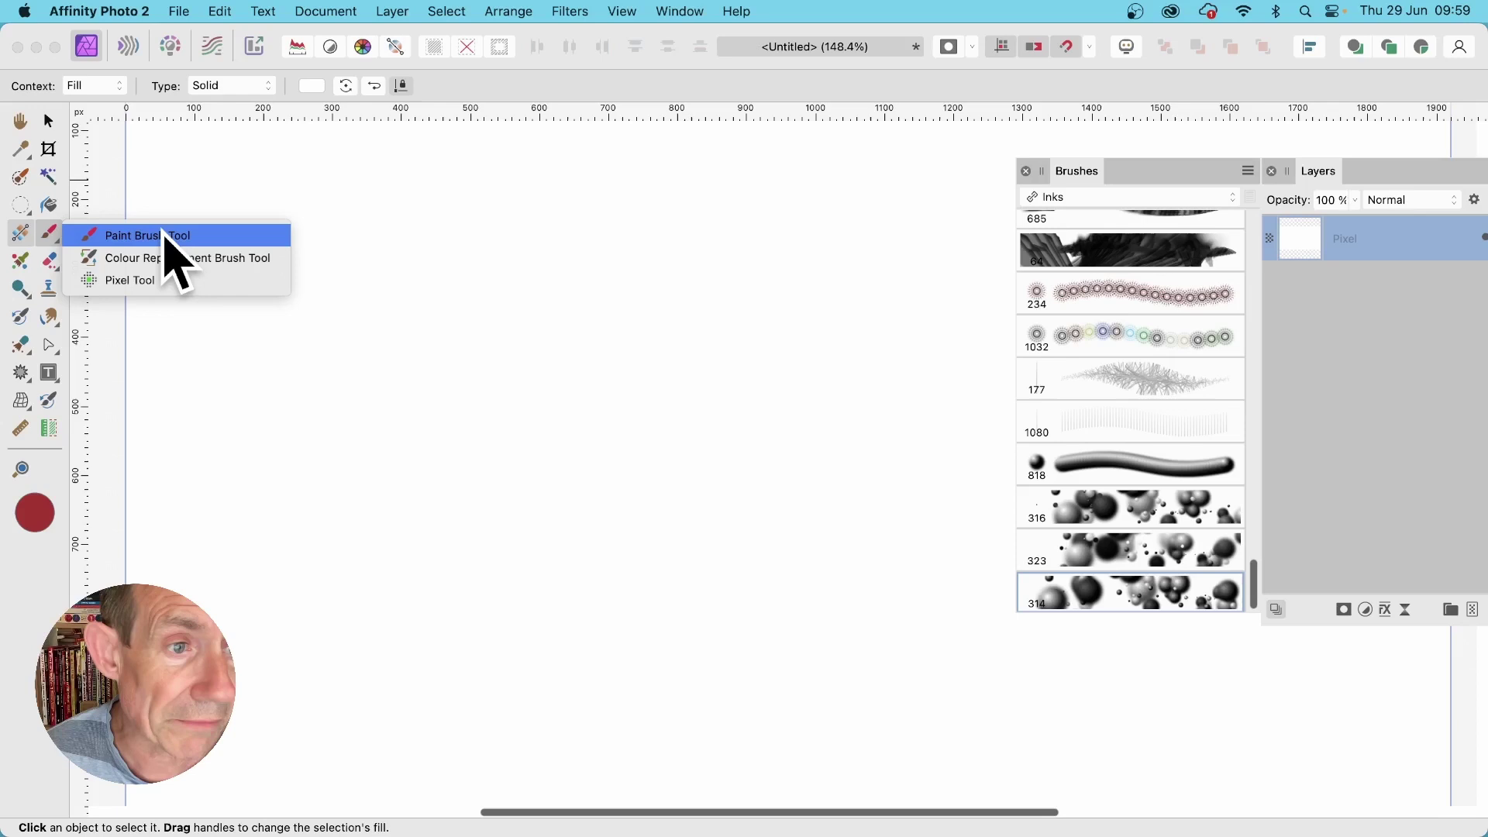
click(160, 242)
mouse_move(718, 399)
mouse_down()
mouse_move(731, 448)
mouse_move(838, 407)
mouse_move(674, 418)
mouse_move(1196, 782)
mouse_move(962, 376)
mouse_move(737, 233)
mouse_move(282, 140)
mouse_move(641, 389)
mouse_move(956, 128)
mouse_move(1107, 279)
mouse_move(1180, 41)
mouse_move(1277, 143)
mouse_move(752, 350)
mouse_move(761, 319)
mouse_move(583, 369)
mouse_move(917, 519)
mouse_move(739, 387)
mouse_move(888, 428)
mouse_move(621, 453)
mouse_move(768, 540)
mouse_move(883, 682)
mouse_move(933, 599)
mouse_move(538, 441)
mouse_move(567, 387)
mouse_move(748, 391)
mouse_move(422, 519)
mouse_move(693, 360)
mouse_move(752, 285)
mouse_move(848, 321)
mouse_move(795, 341)
mouse_move(788, 363)
mouse_move(541, 542)
mouse_move(559, 401)
mouse_move(531, 402)
mouse_move(465, 462)
mouse_move(348, 249)
mouse_up()
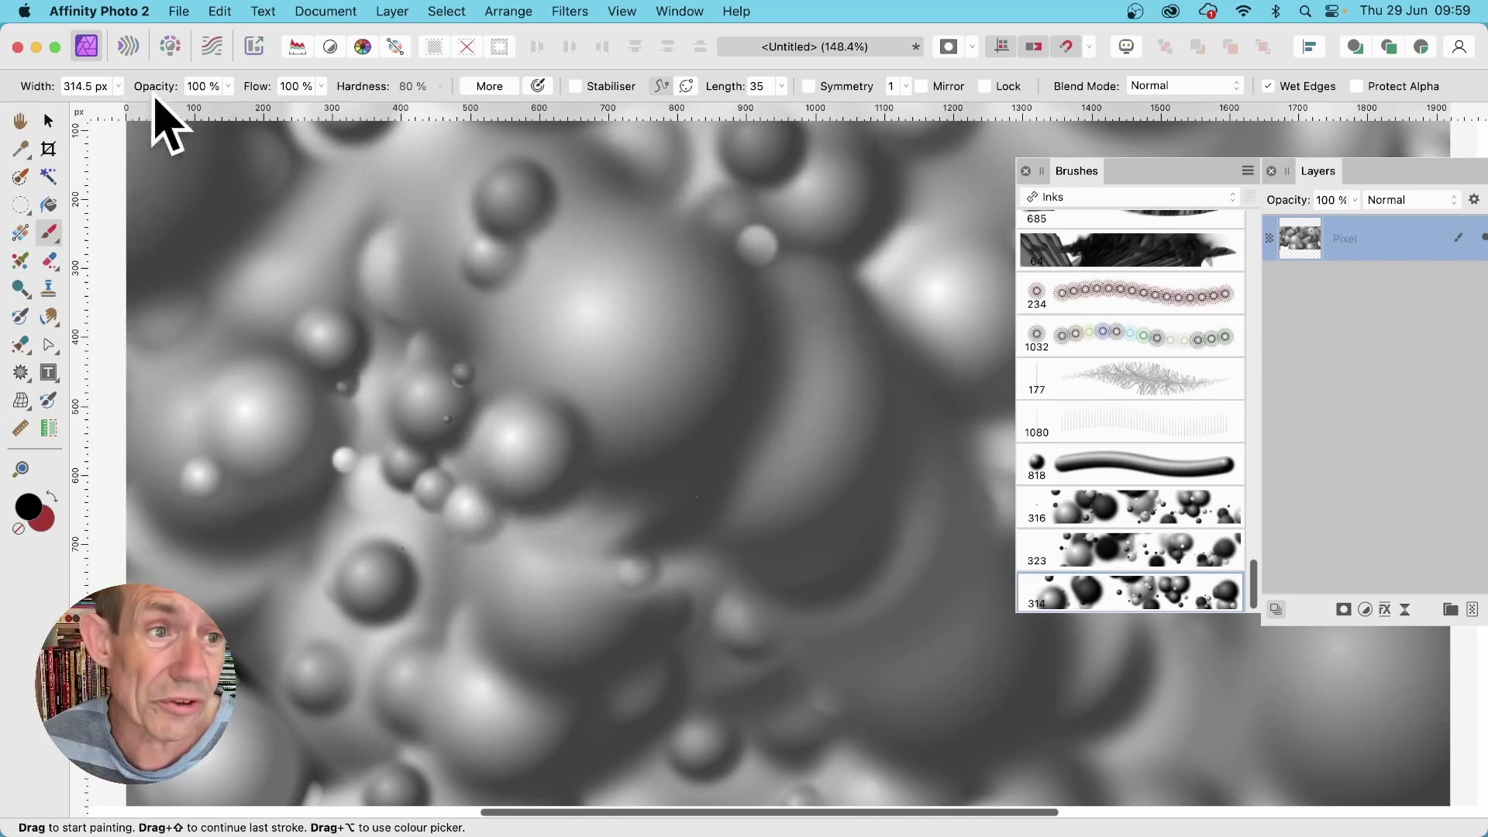
Step: Shrink the brush width and paint more, smaller spheres across the canvas
click(119, 85)
drag(119, 110, 103, 108)
mouse_move(704, 432)
mouse_down()
mouse_move(674, 416)
mouse_move(605, 538)
mouse_move(1372, 209)
mouse_up()
mouse_move(977, 249)
mouse_down()
mouse_move(881, 266)
mouse_move(299, 714)
mouse_move(474, 374)
mouse_up()
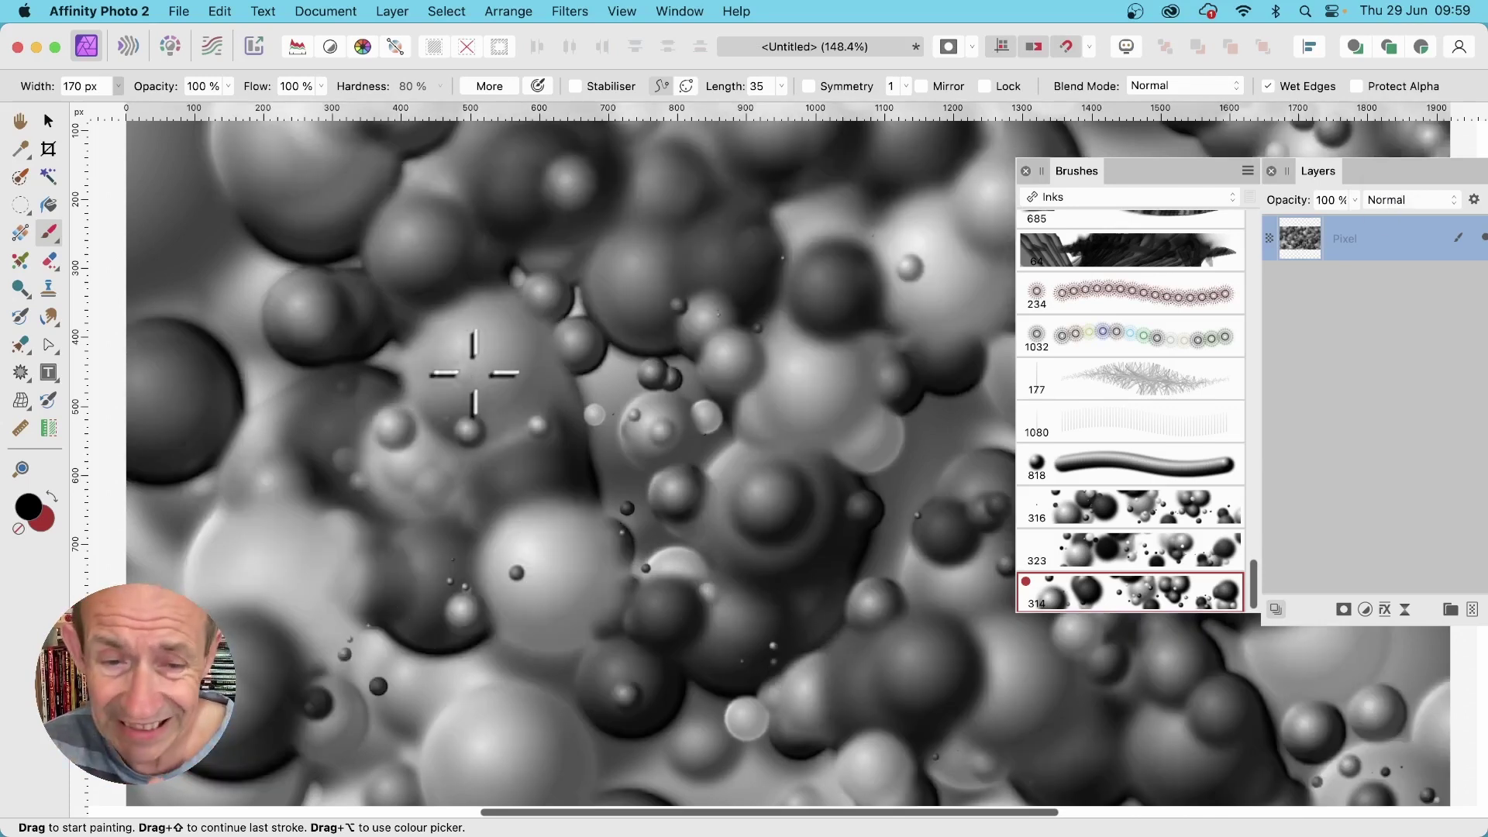
Step: Open the Deform filter with Linear Constraints set to Similarity
click(568, 12)
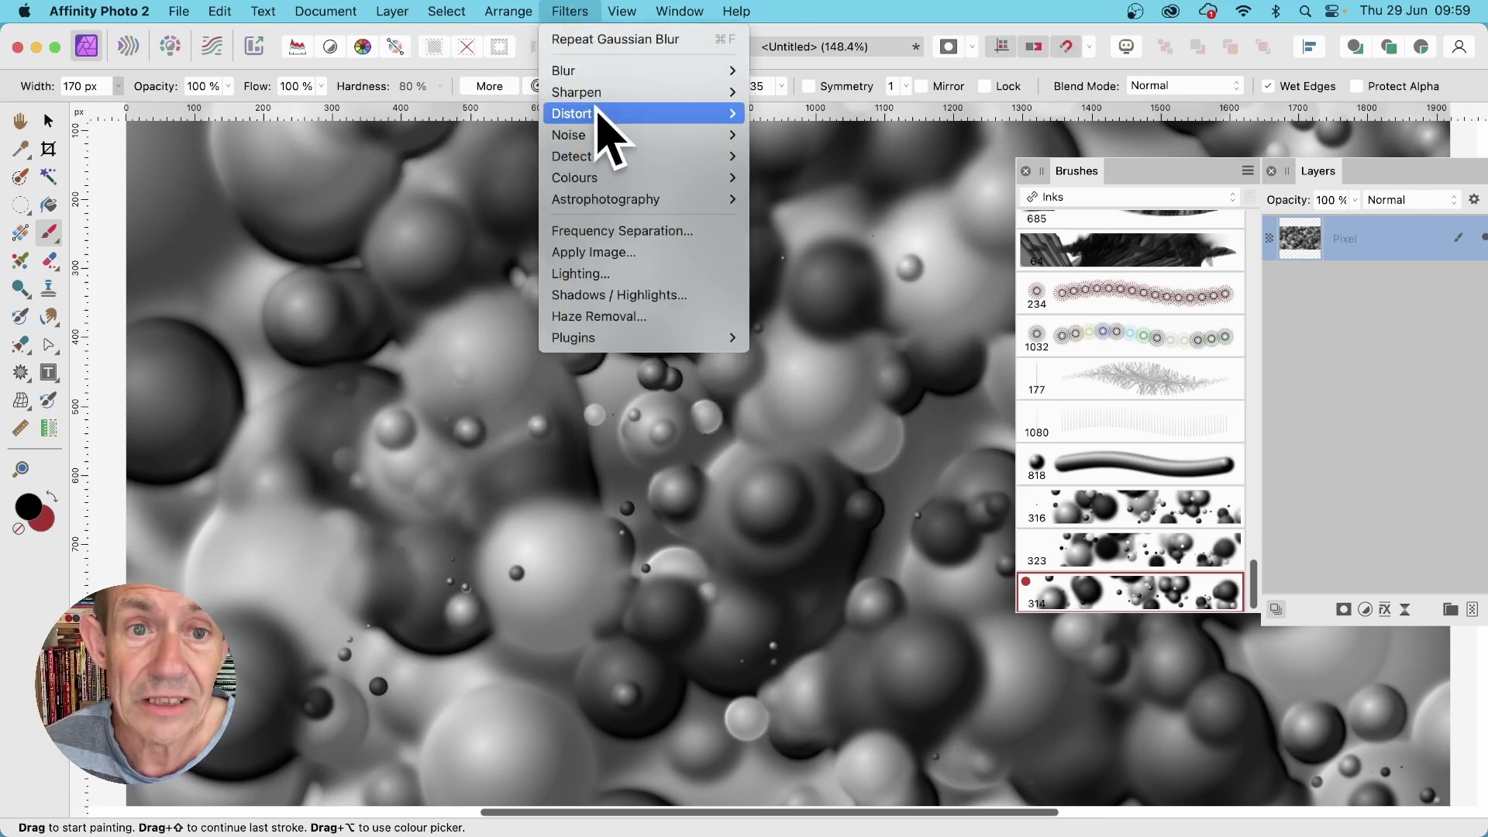
mouse_move(604, 115)
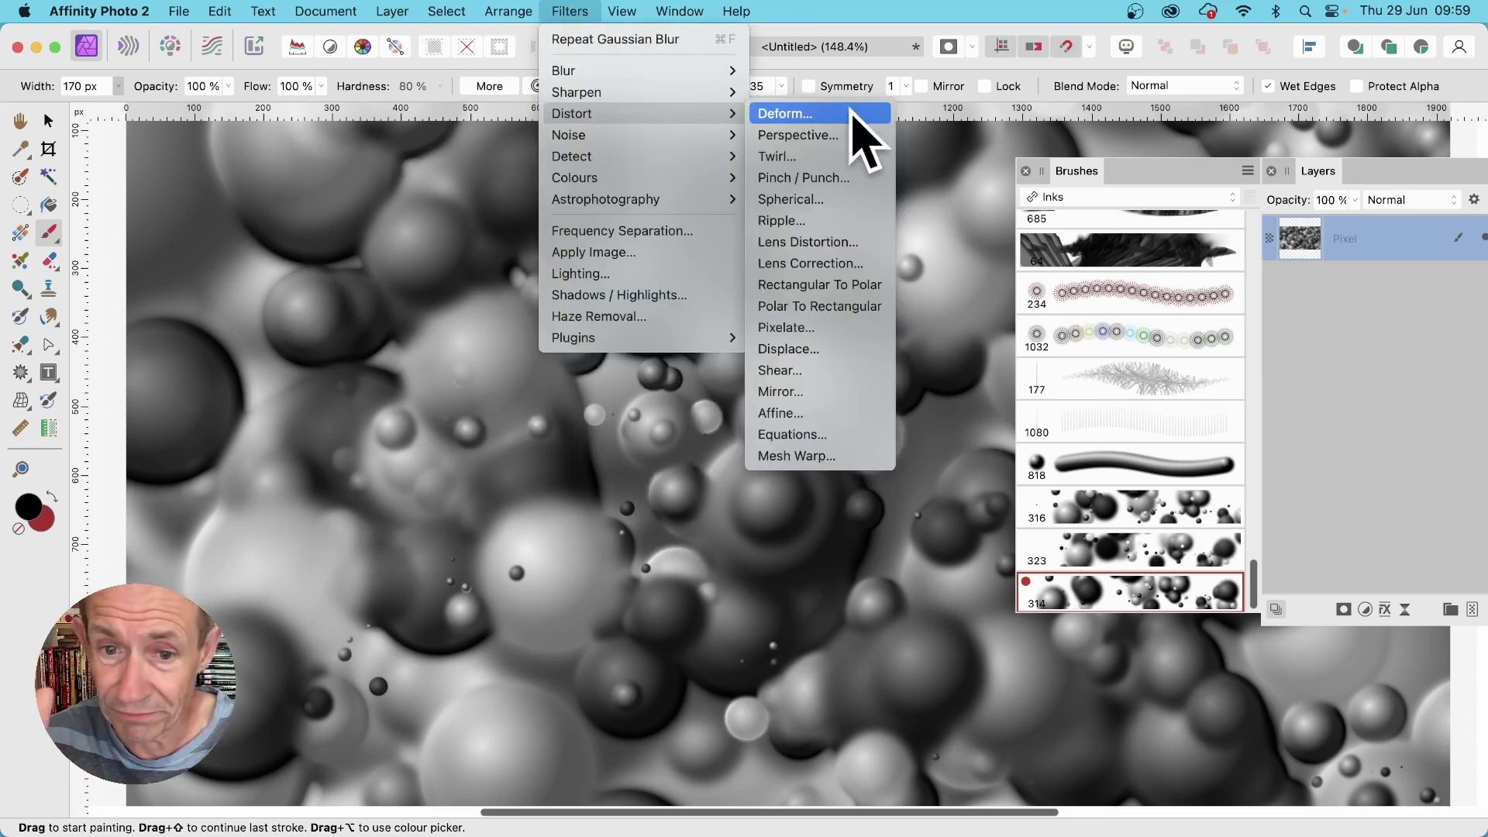
click(802, 118)
click(596, 324)
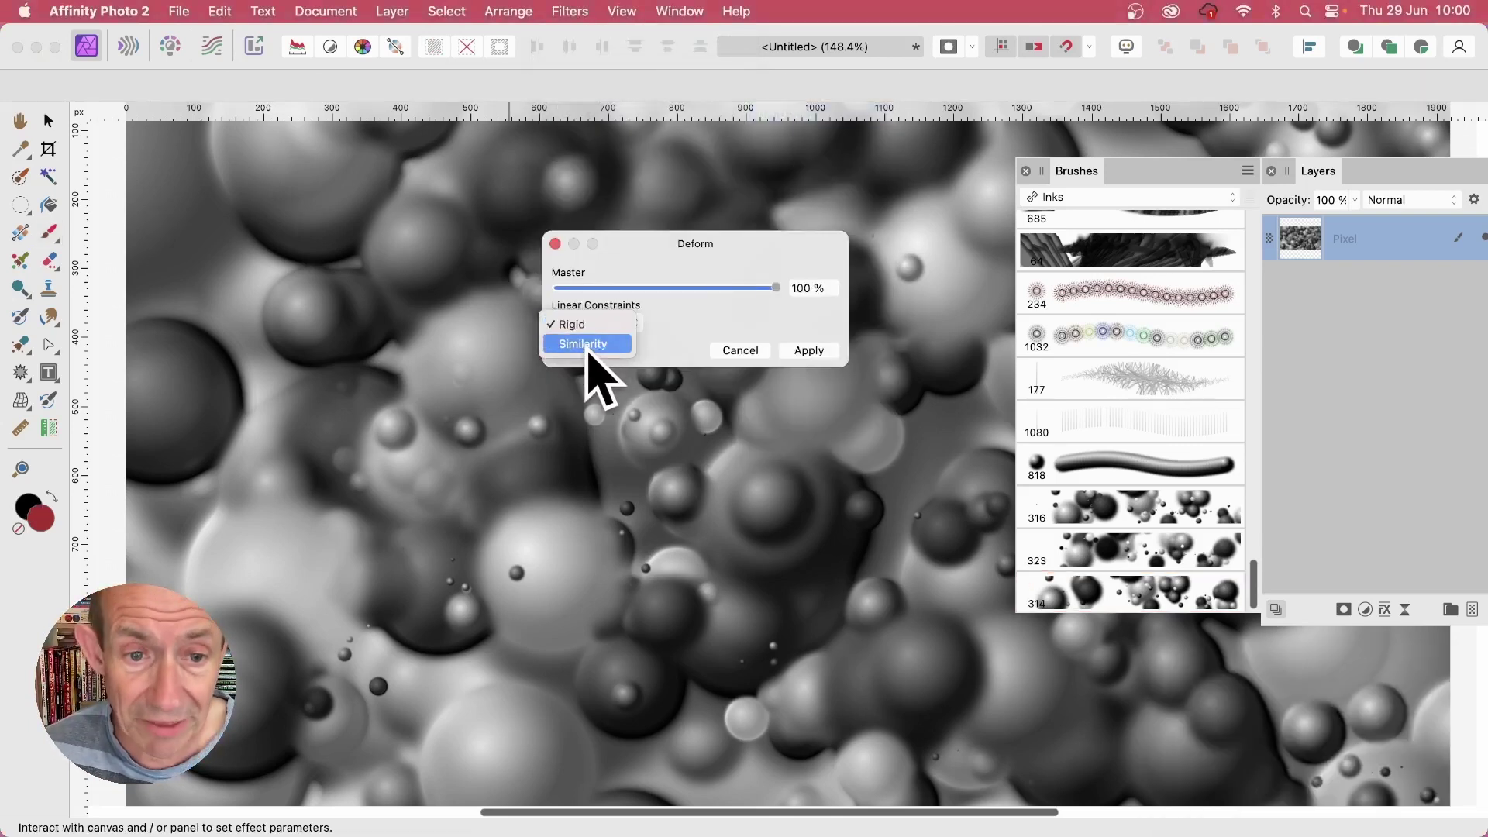
click(586, 343)
drag(667, 252, 919, 238)
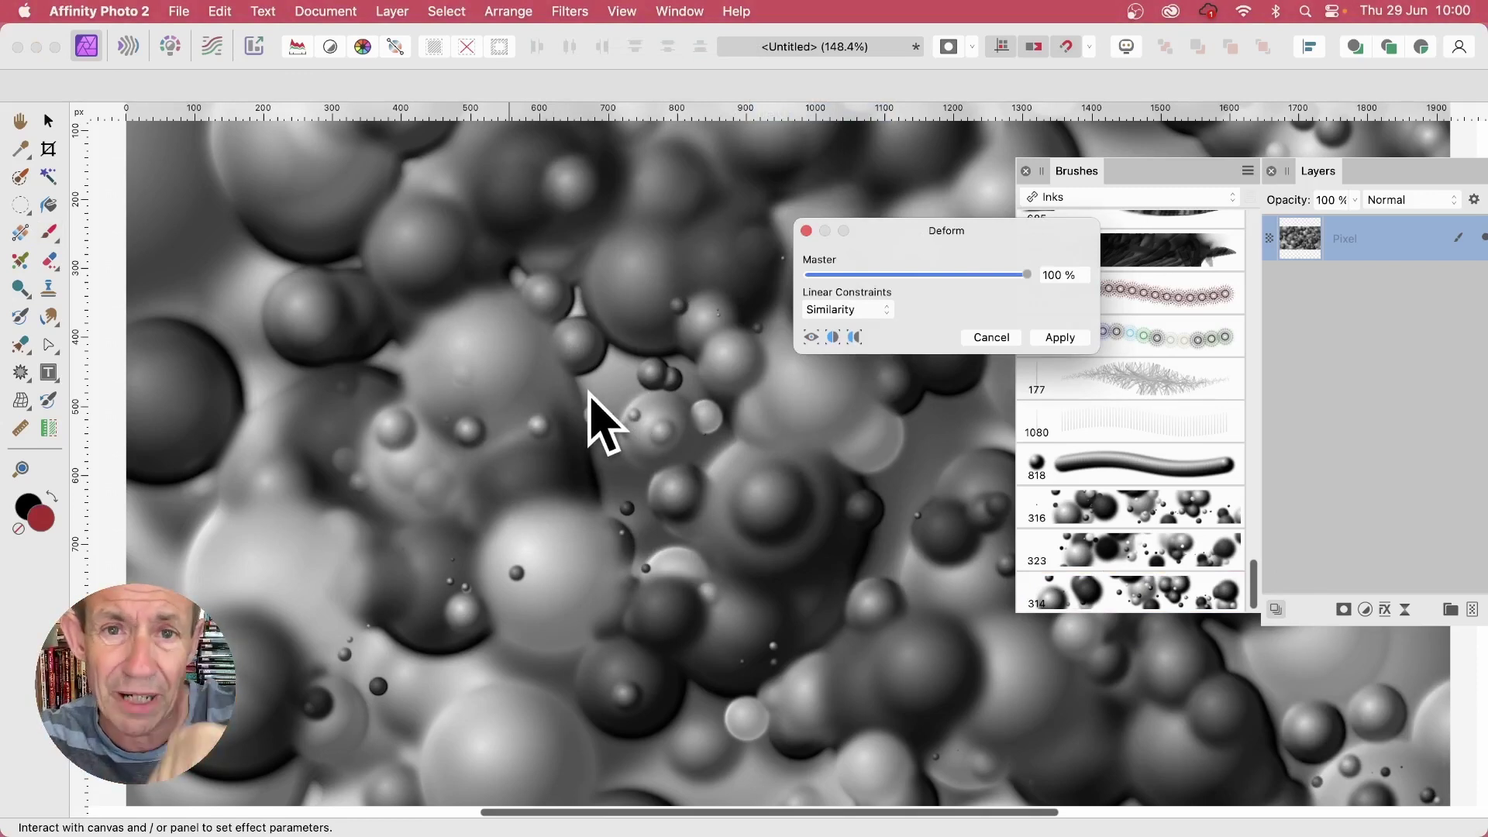
Step: Place warp anchors on the central spheres and drag them to twist the blobs
click(647, 389)
click(816, 514)
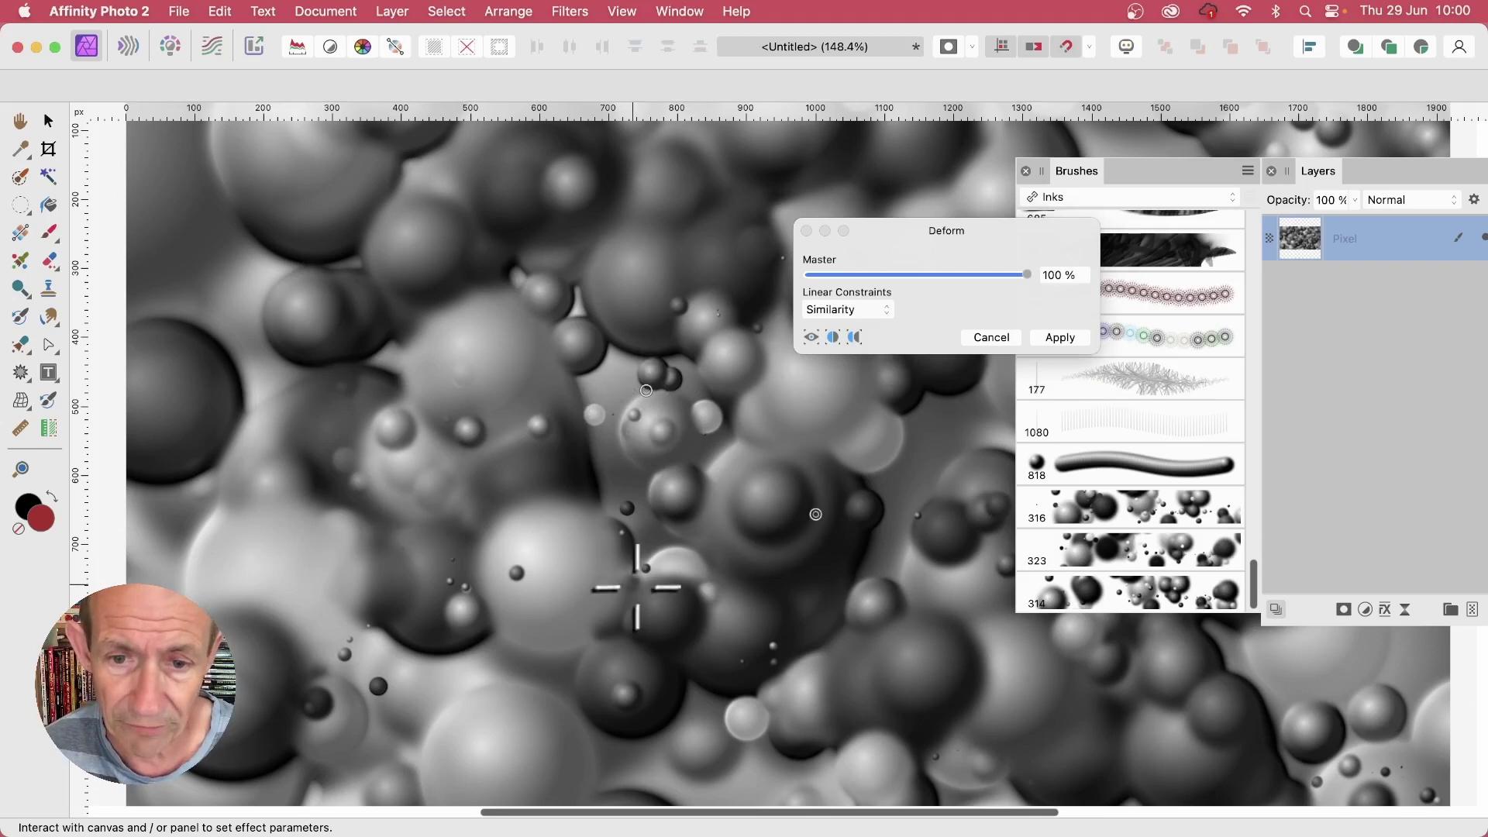
click(632, 594)
drag(646, 390, 720, 504)
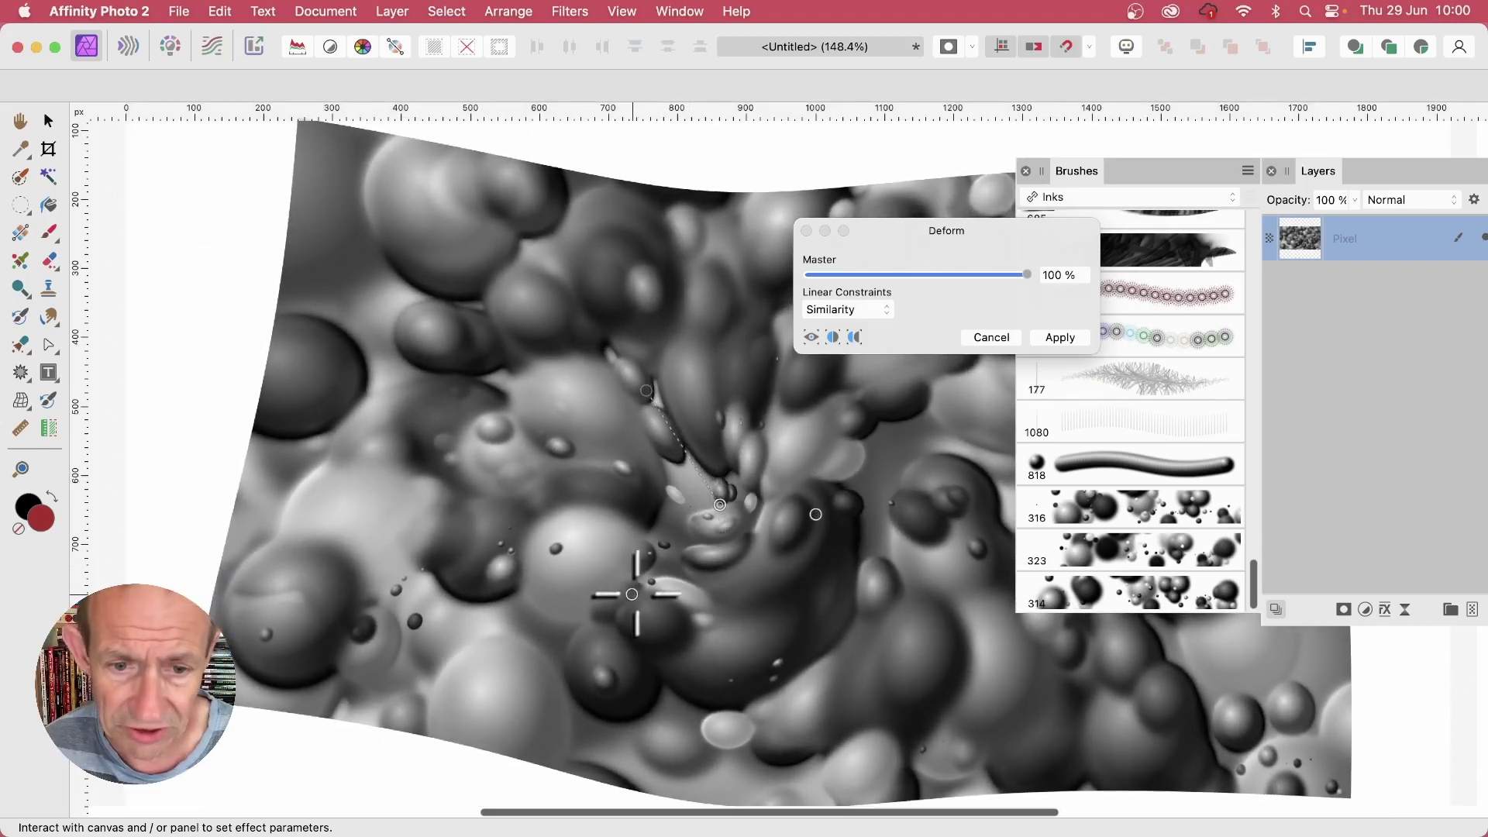
drag(632, 594, 685, 553)
click(611, 431)
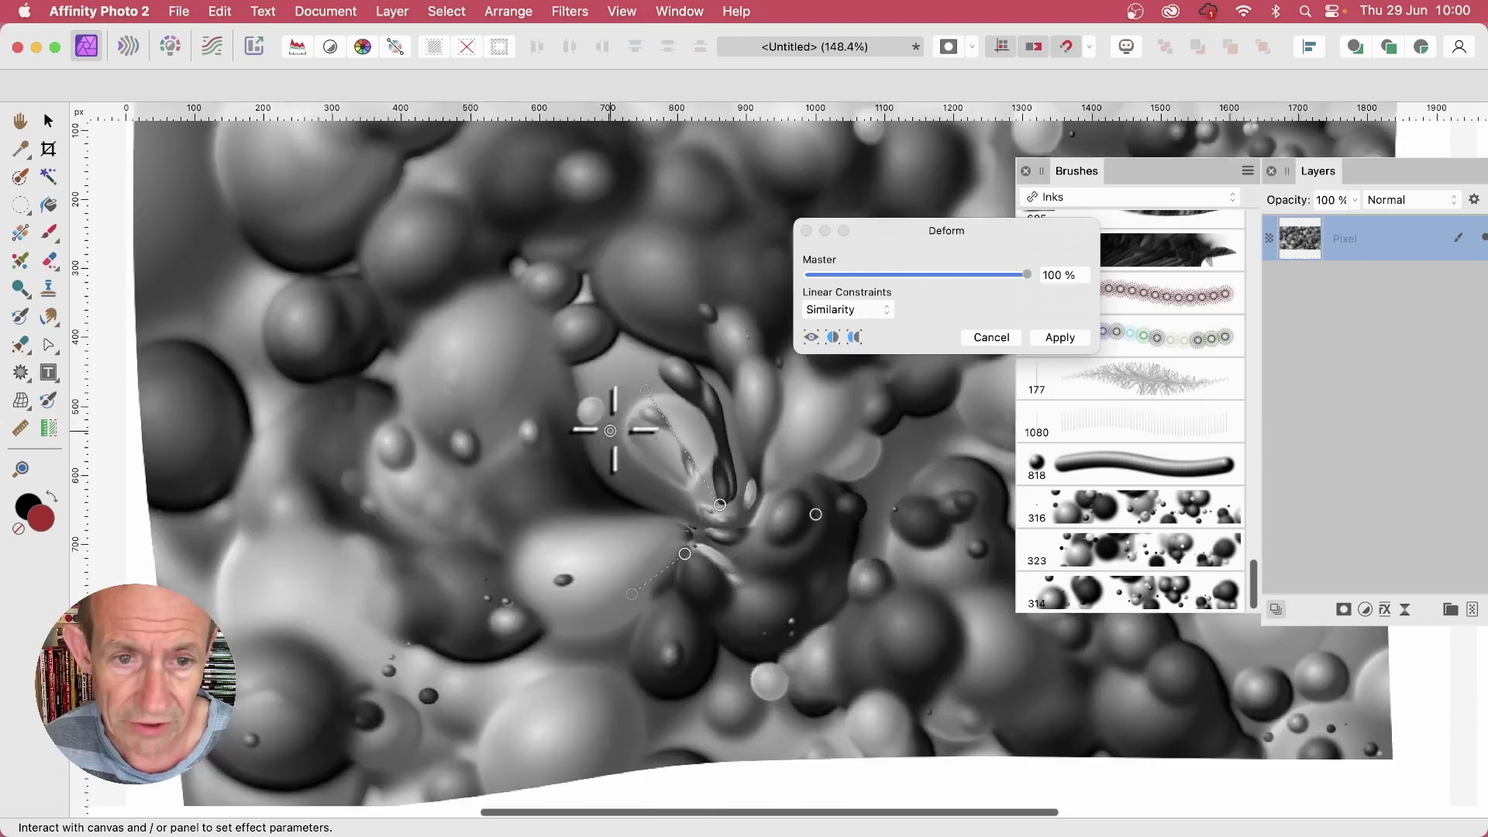
drag(611, 431, 507, 385)
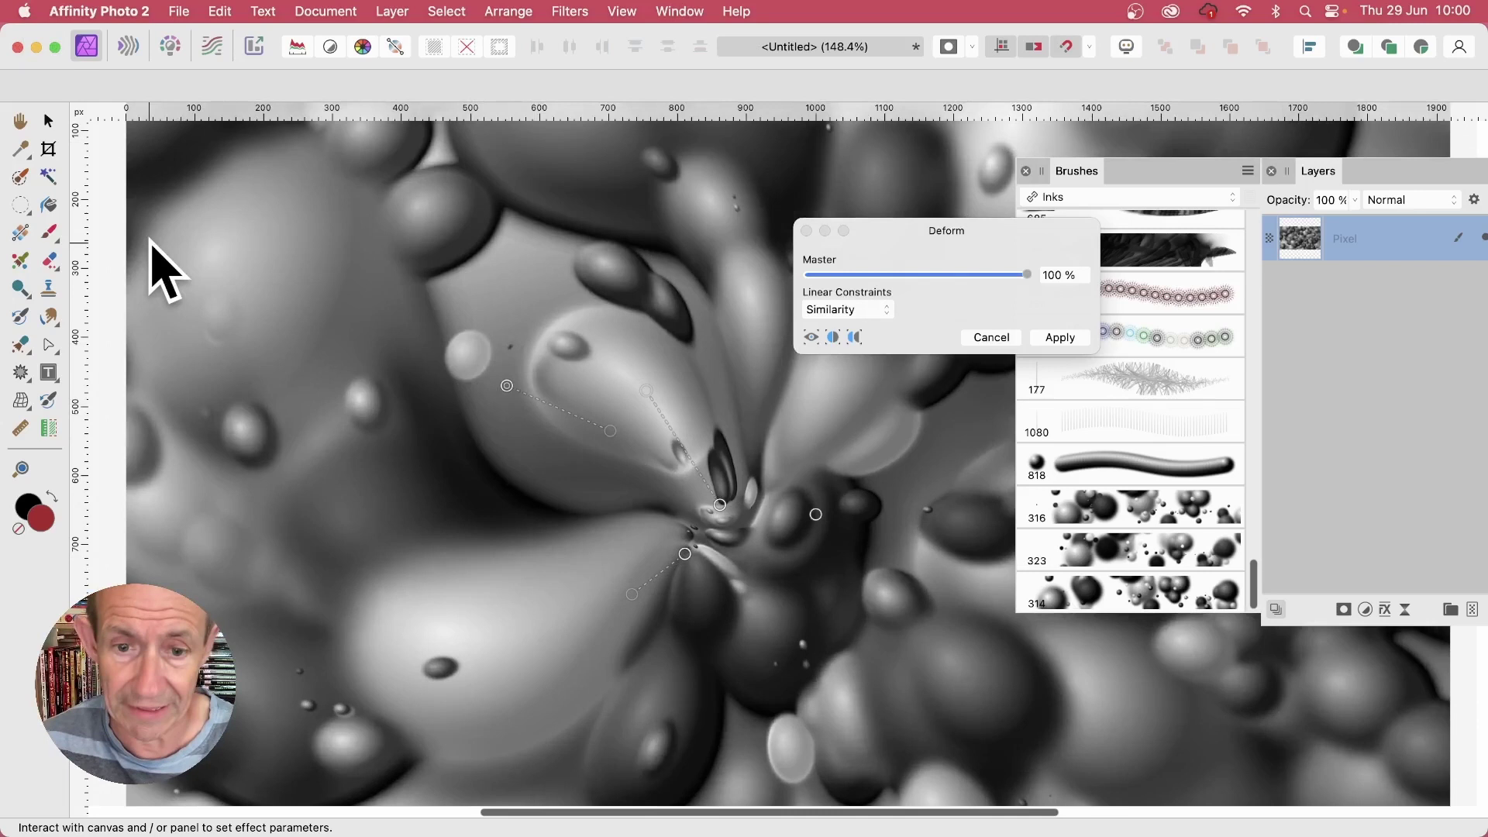
Step: Add anchors right of centre and lower right, stretching those areas outward
click(725, 399)
drag(724, 399, 733, 443)
click(835, 428)
drag(835, 428, 934, 360)
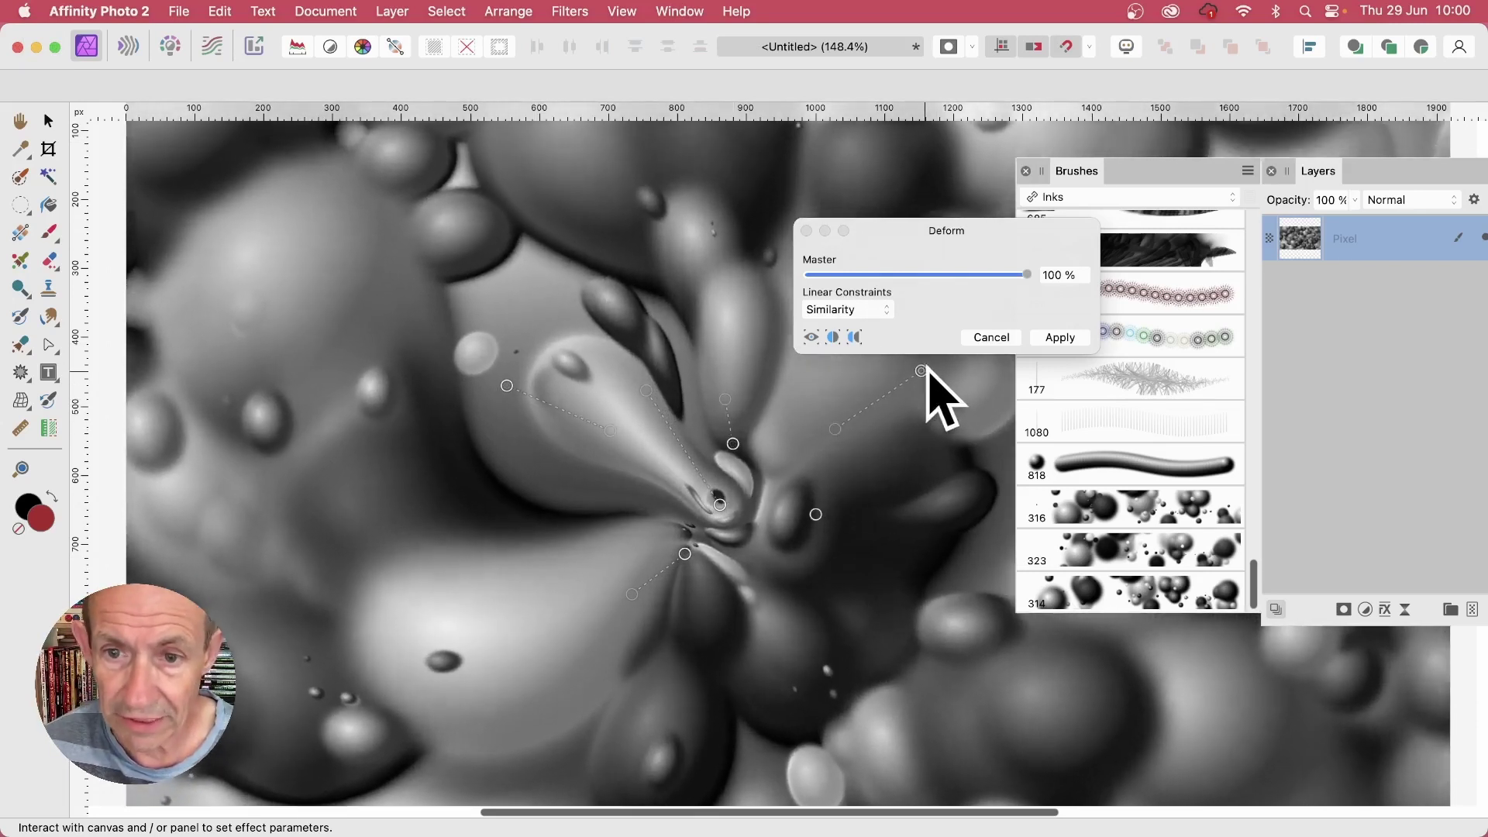
click(913, 632)
drag(912, 631, 973, 671)
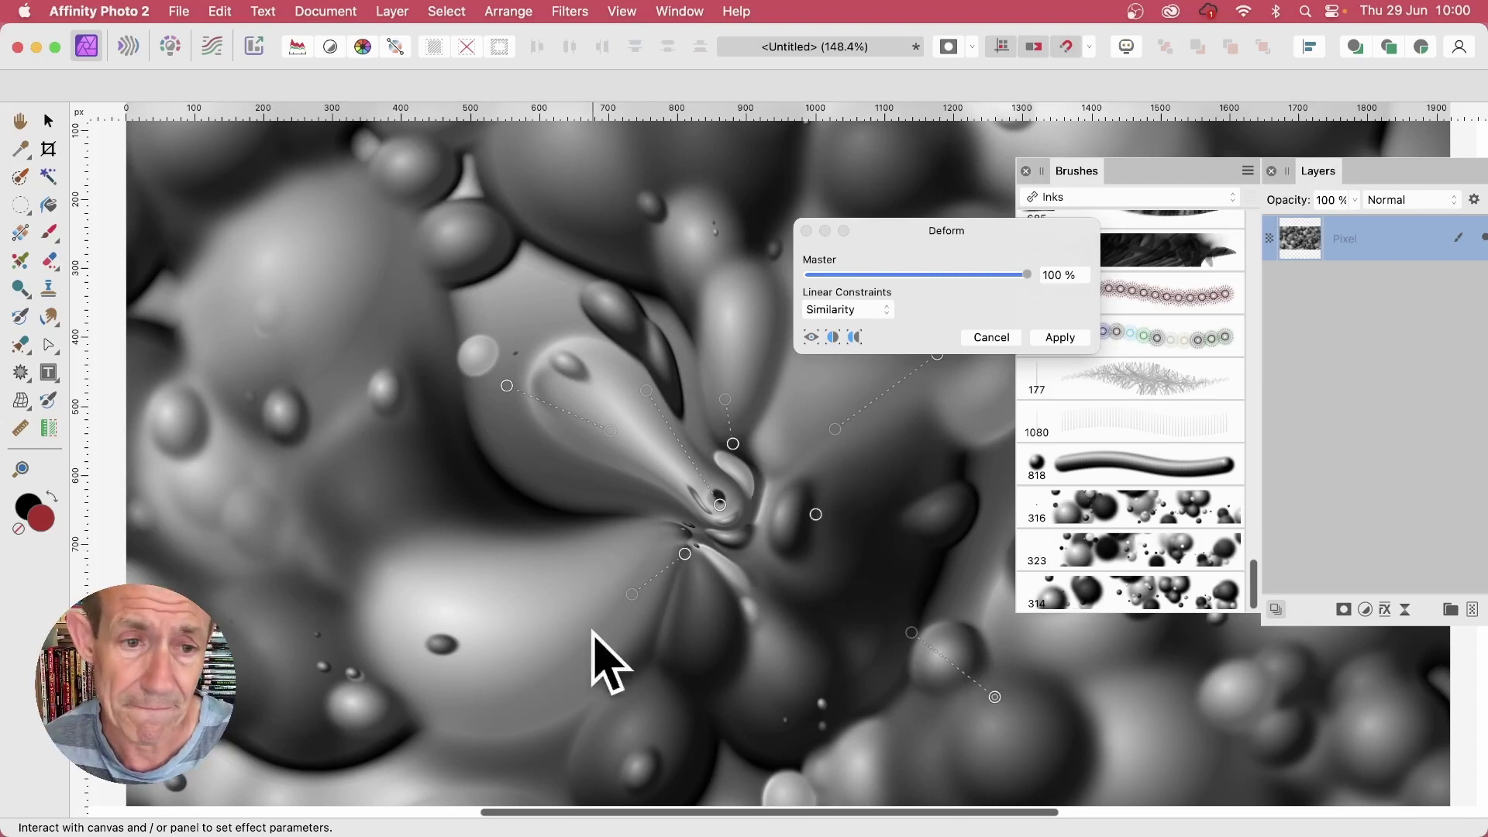
Step: Warp the left and lower-left areas, then apply the Deform
click(322, 401)
drag(322, 402, 427, 508)
click(287, 610)
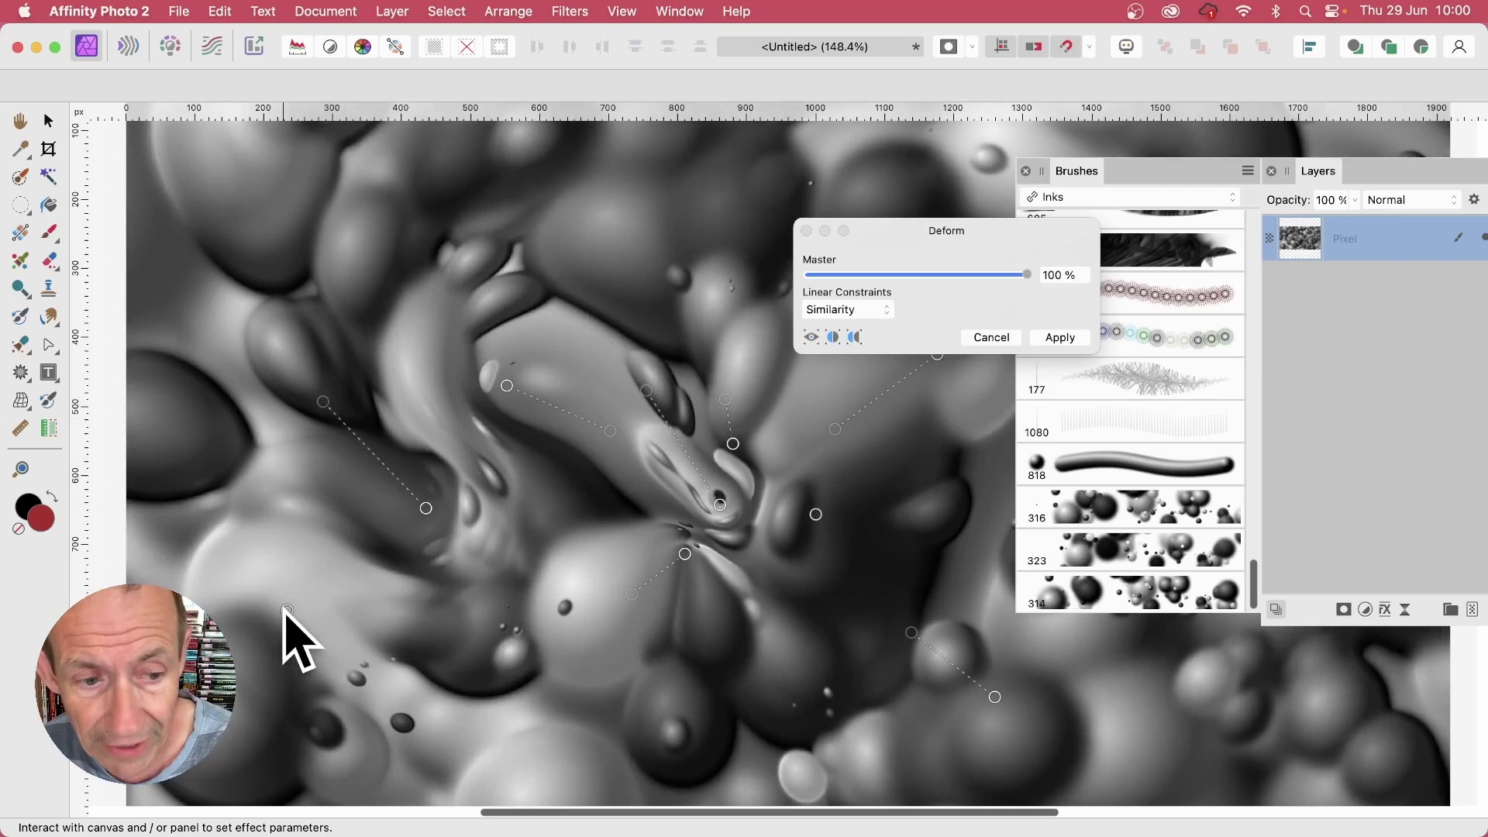
drag(287, 610, 210, 655)
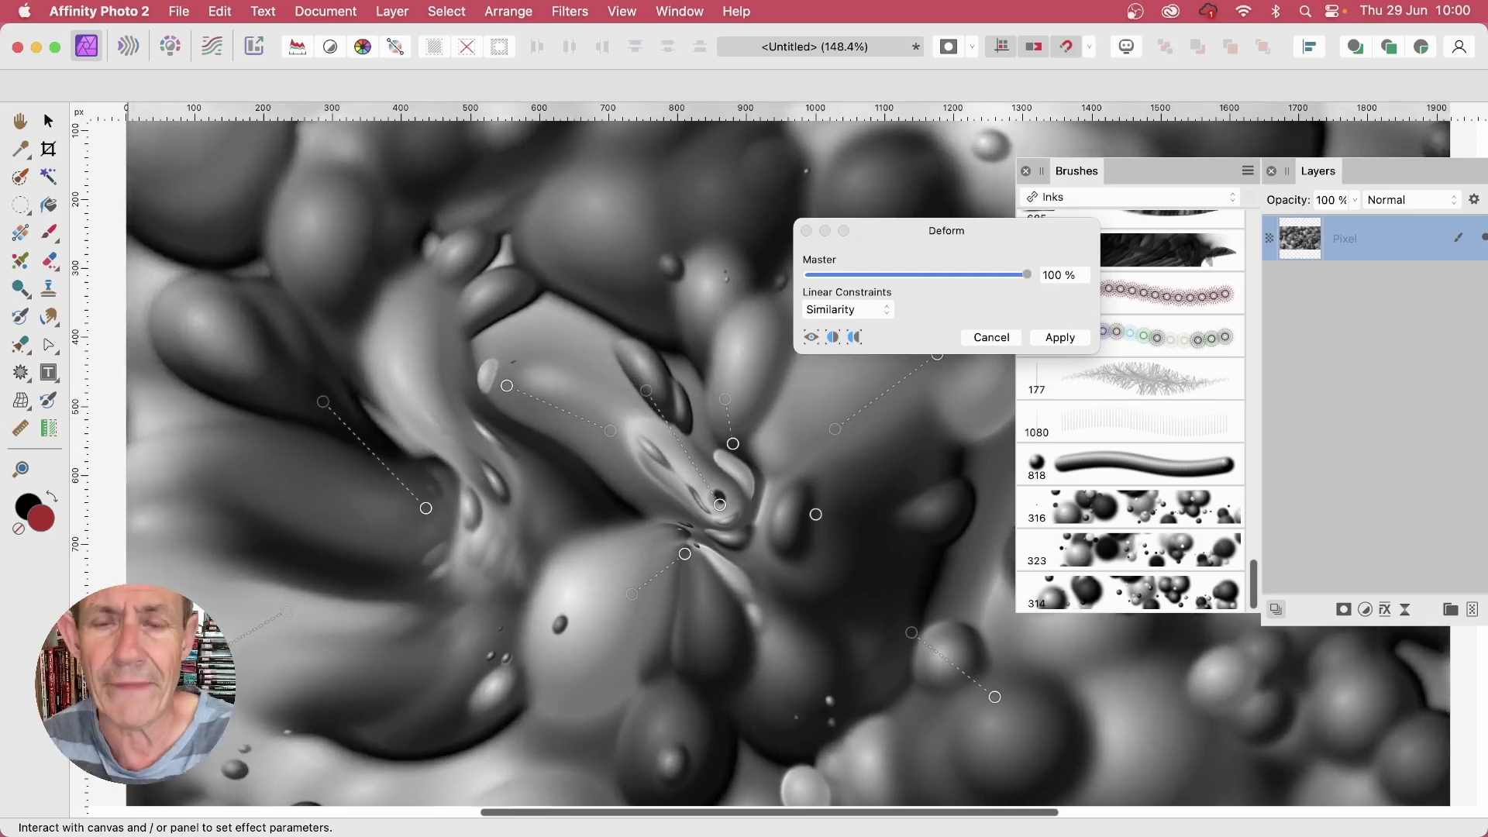
click(1059, 337)
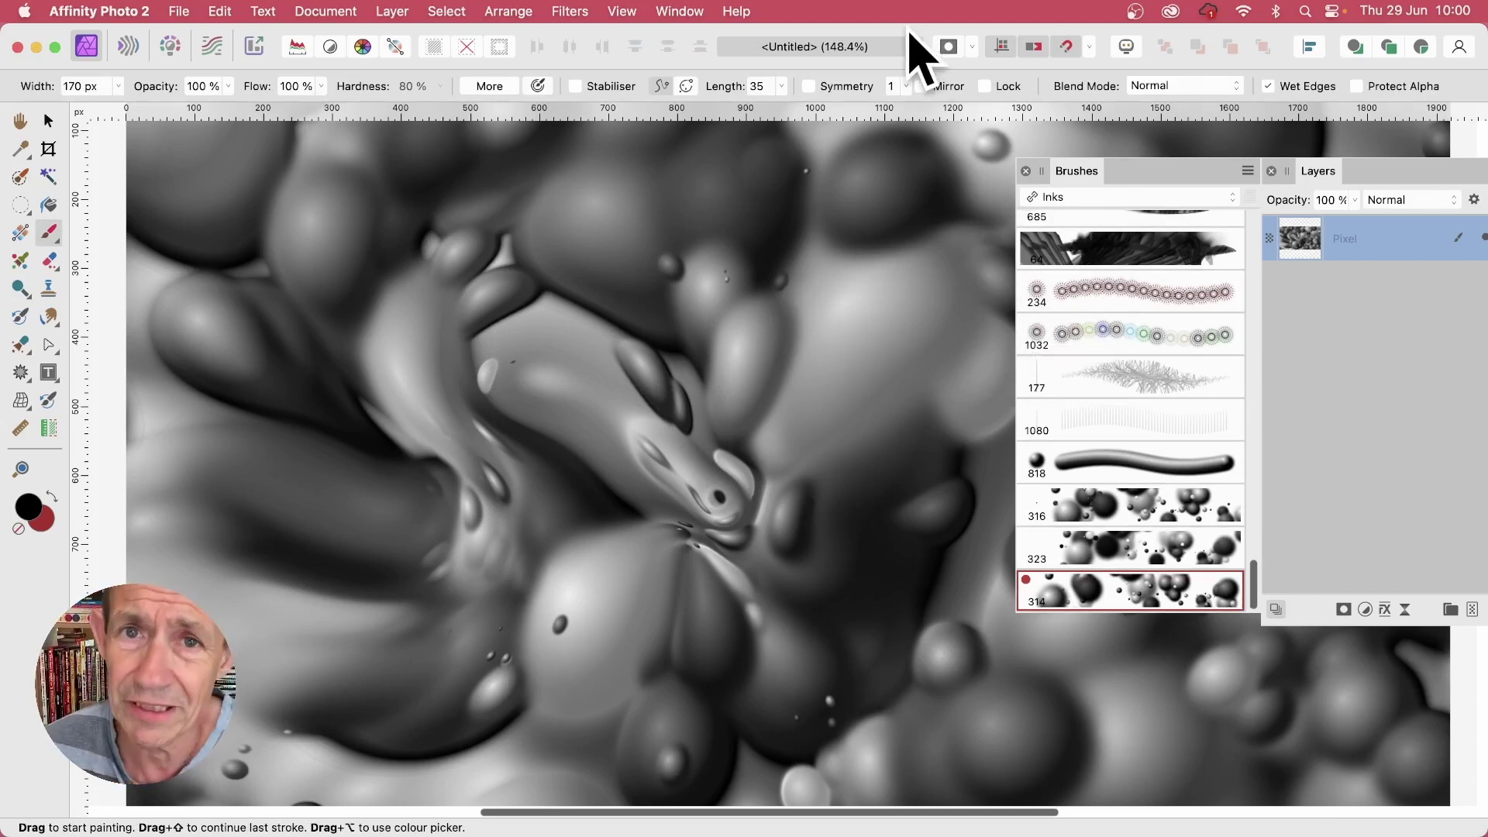
Step: Apply the Lighting filter's spot light to the warped blobs
click(565, 9)
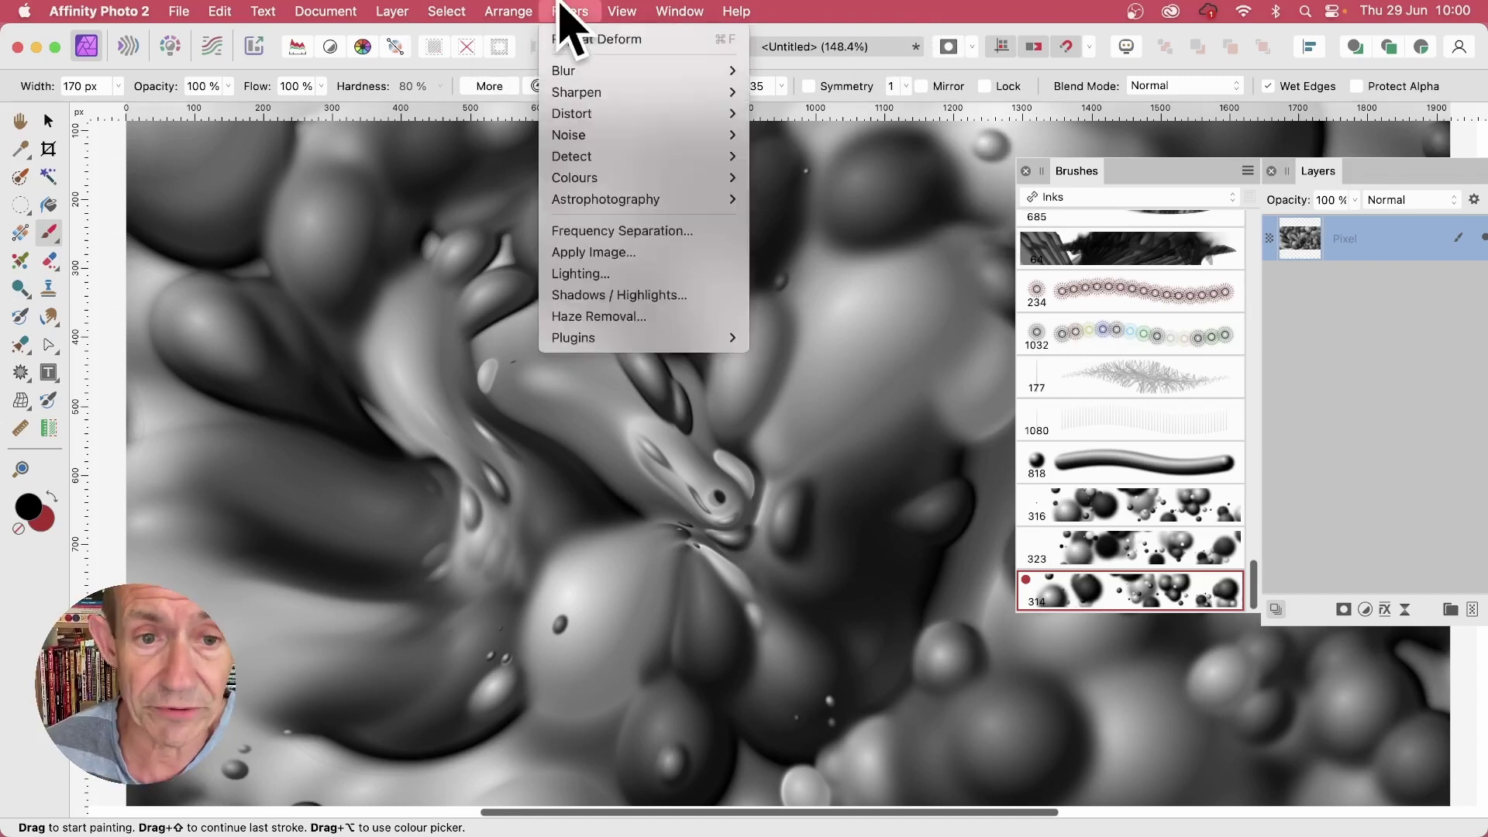
click(580, 276)
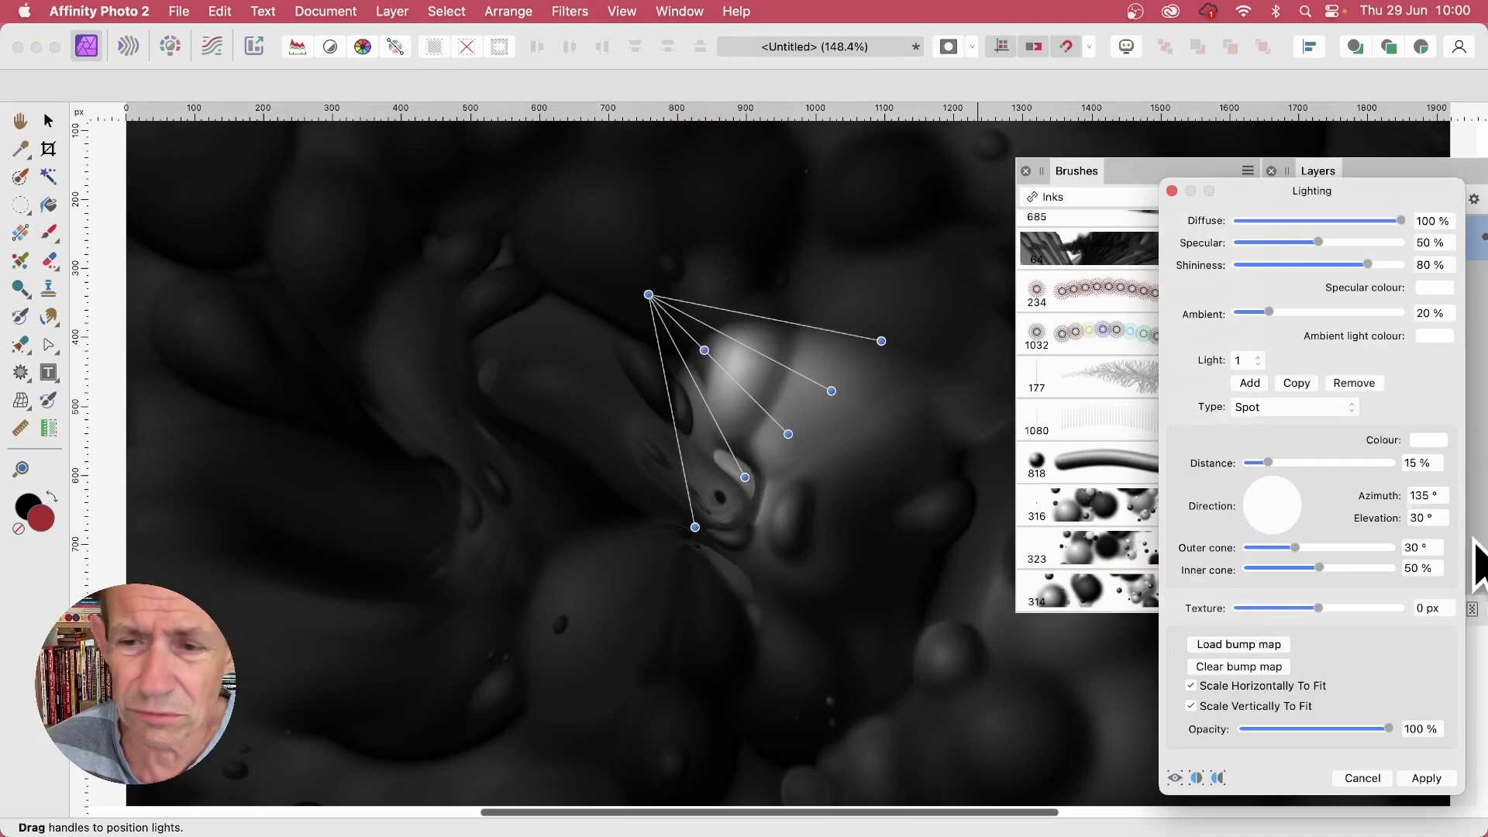
click(650, 296)
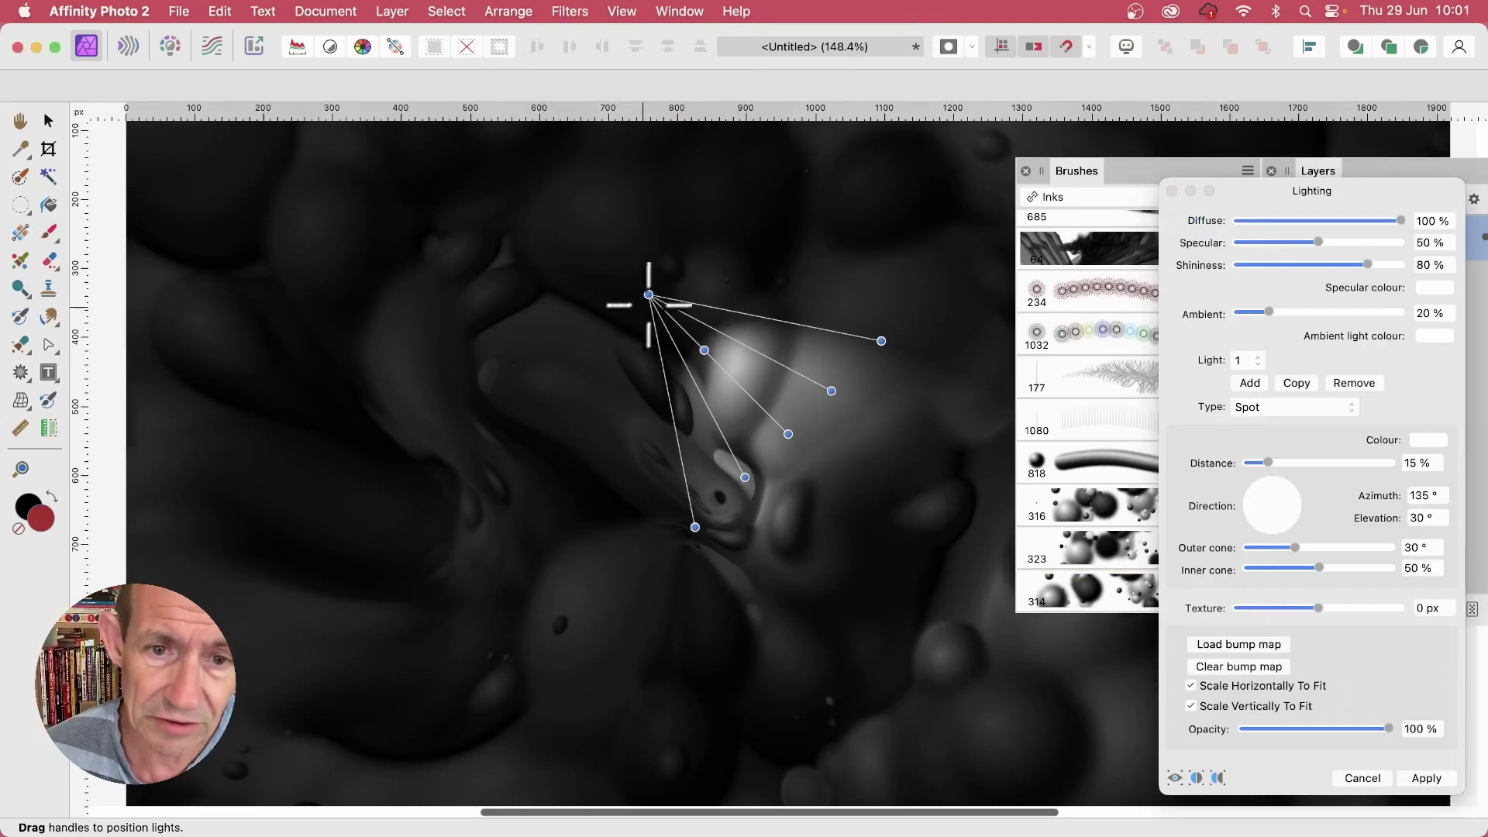
click(47, 121)
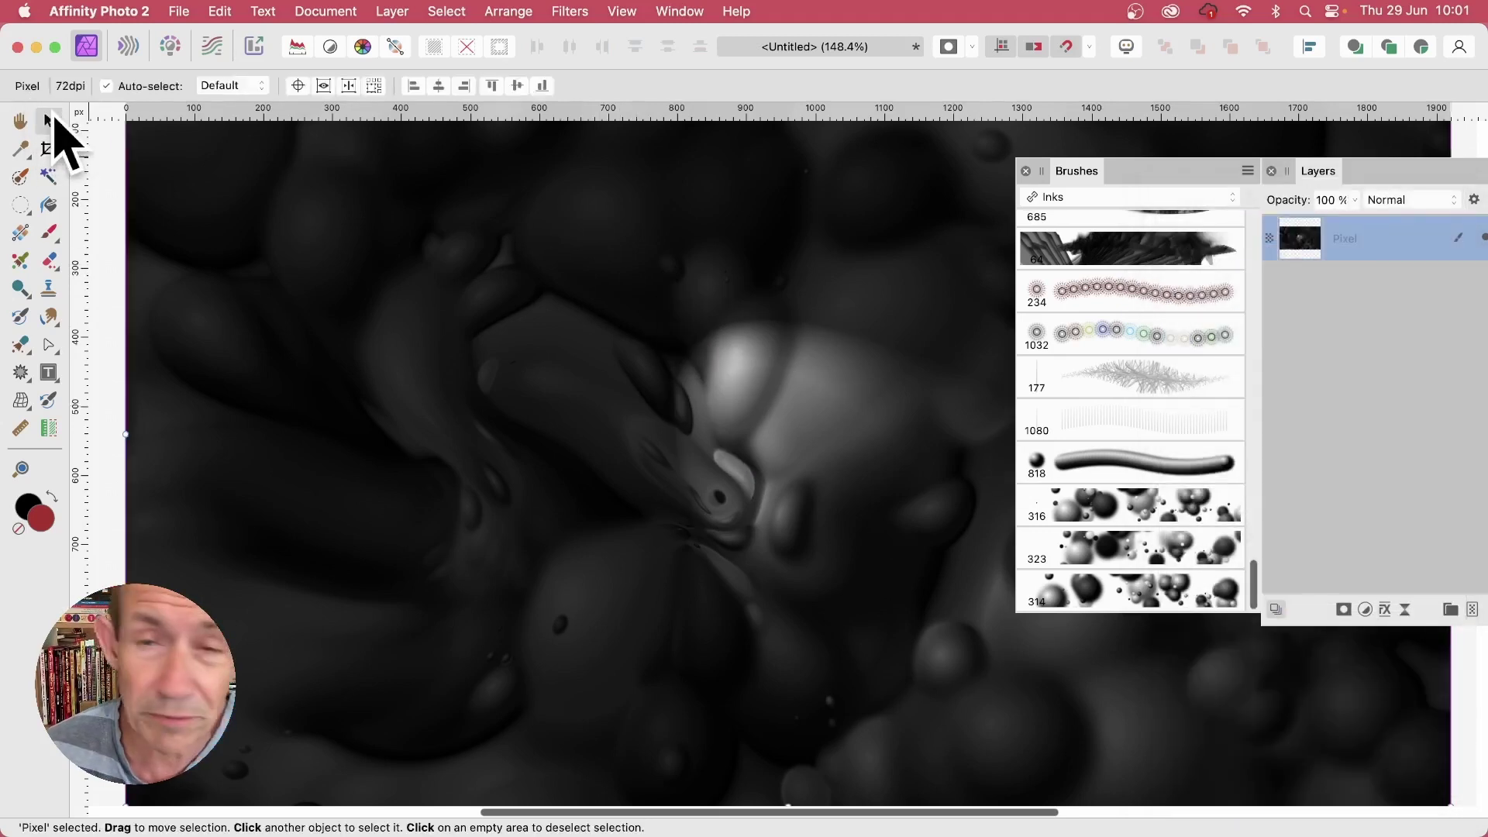
Step: Reopen Lighting and move the spotlight source up and to the left
click(575, 12)
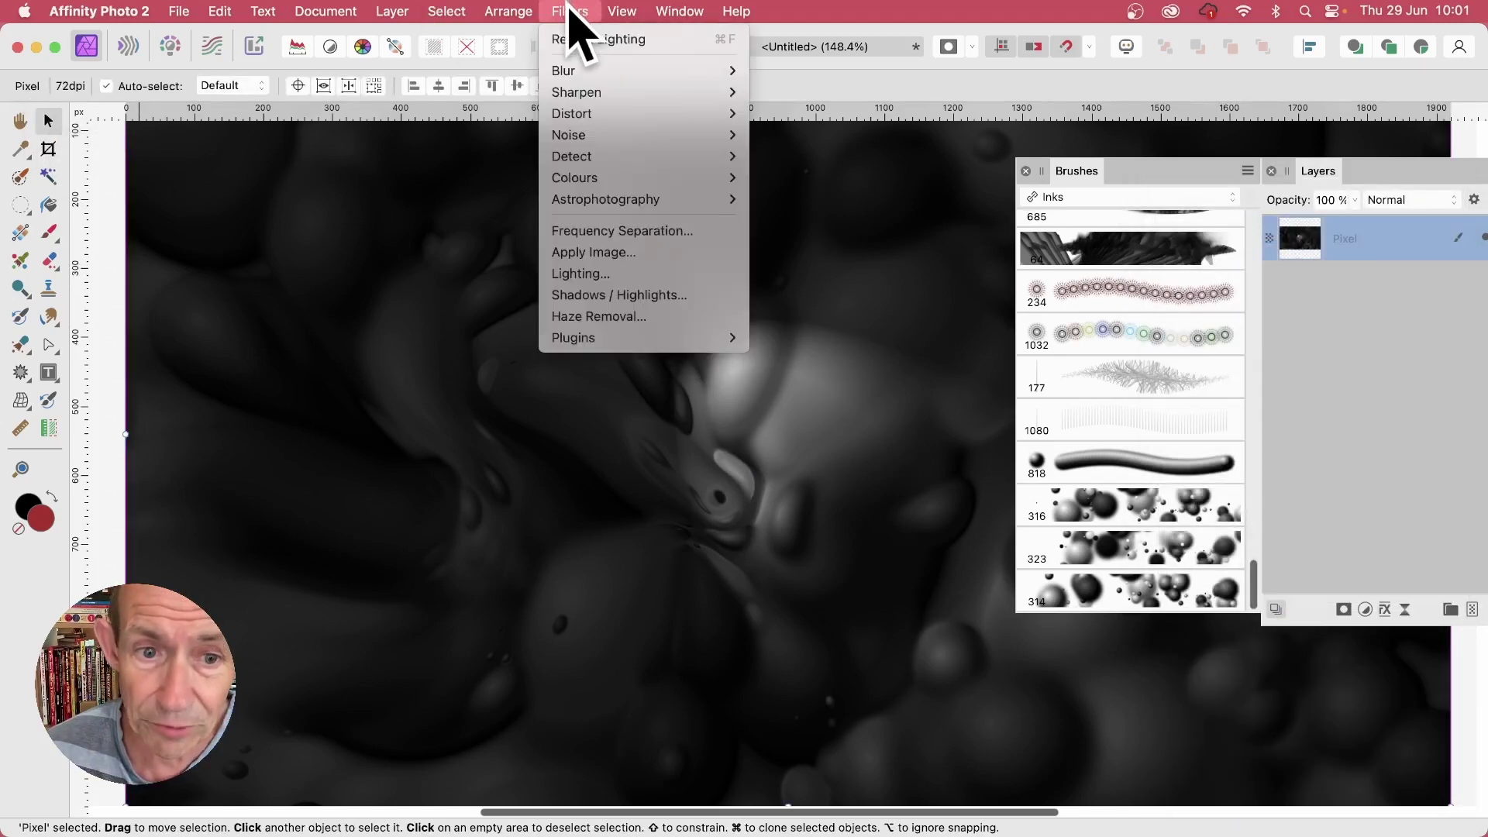
click(580, 273)
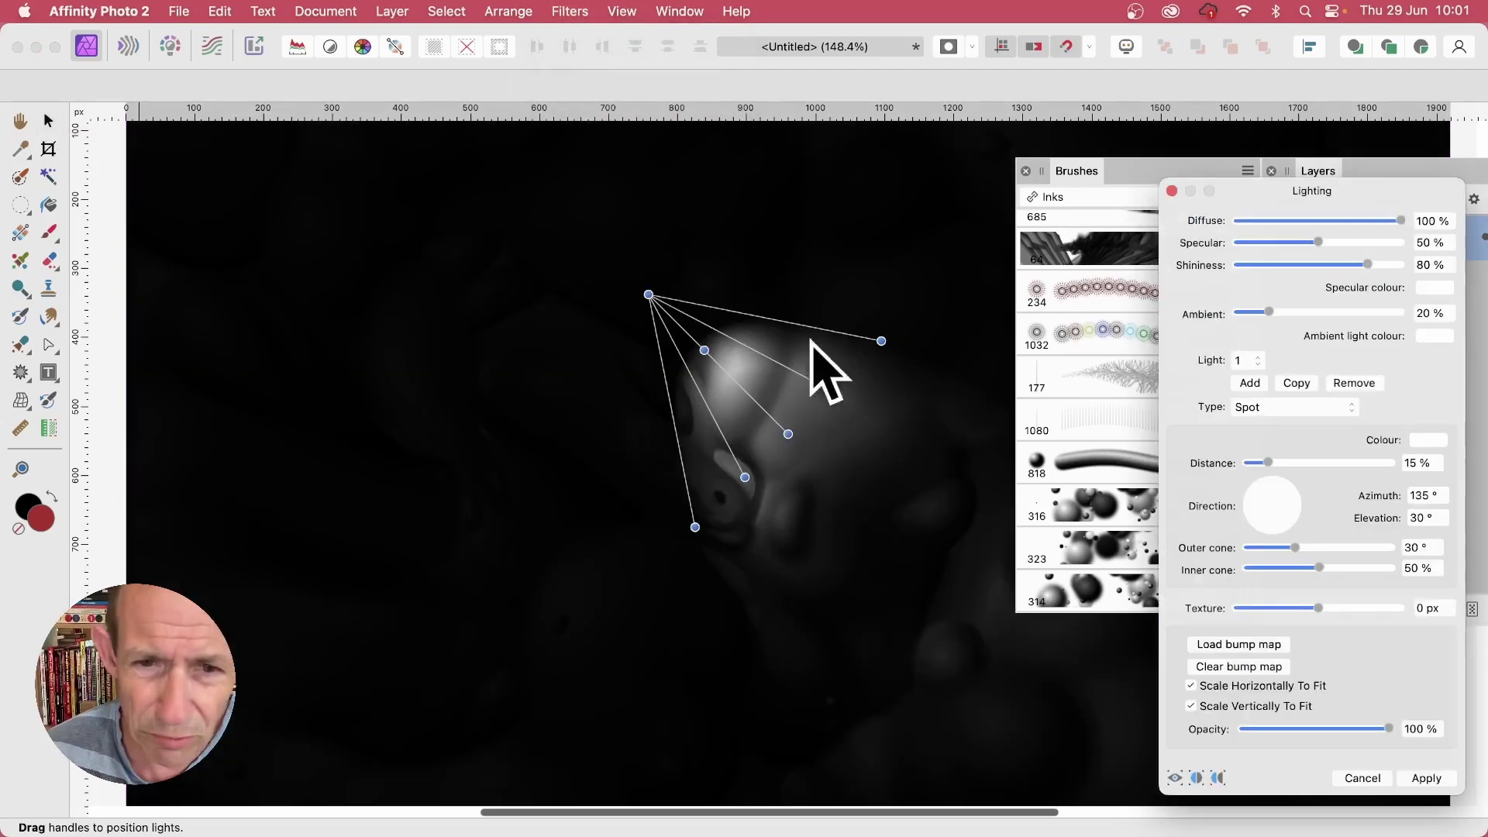
drag(649, 294, 345, 244)
drag(1256, 194, 895, 139)
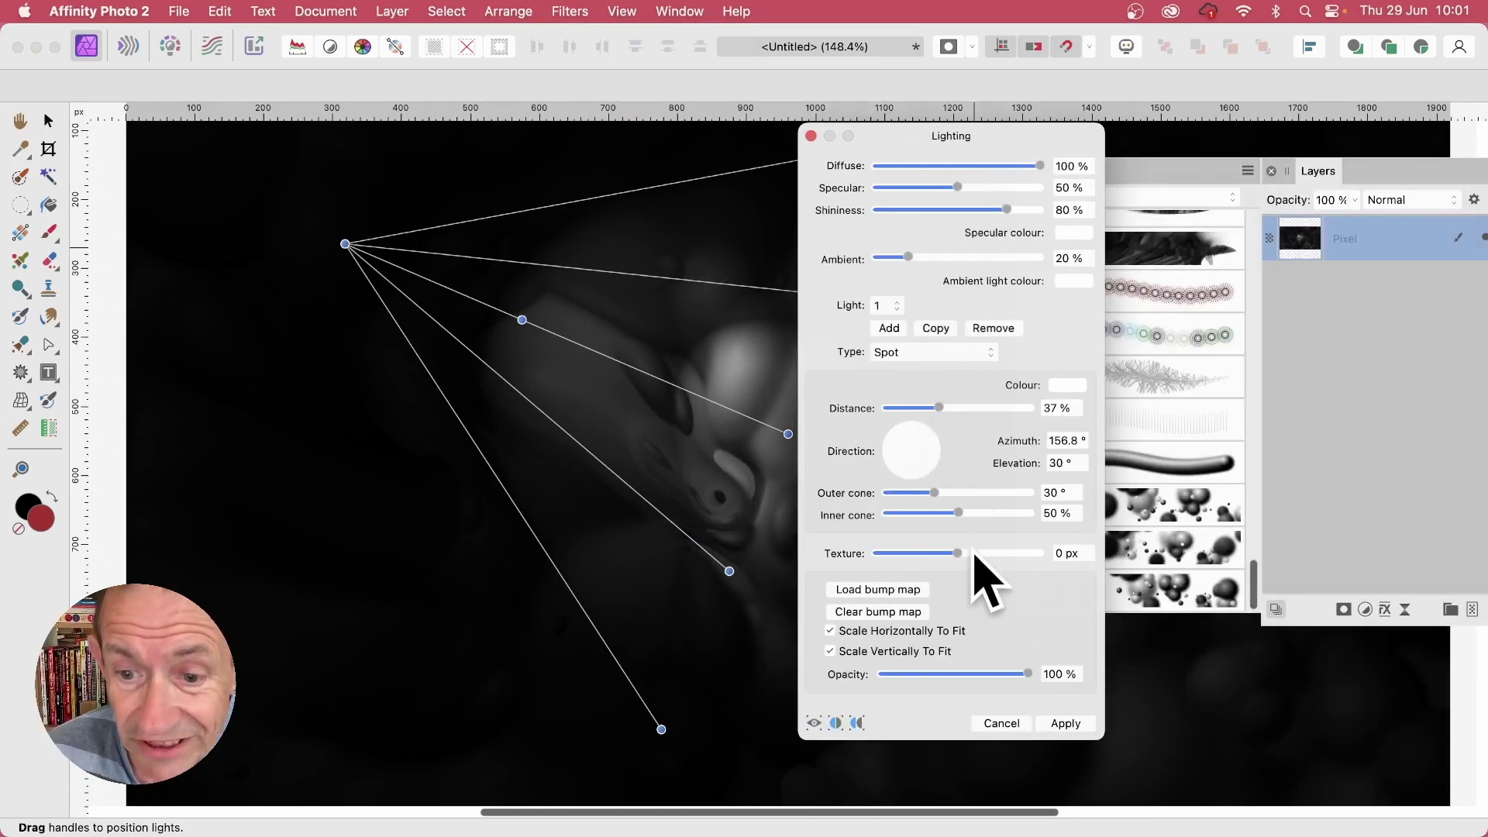
Step: Add 40.1 px texture, tint the spotlight gold (RGB 255, 183, 63), and raise ambient to 23%
drag(960, 552, 1022, 555)
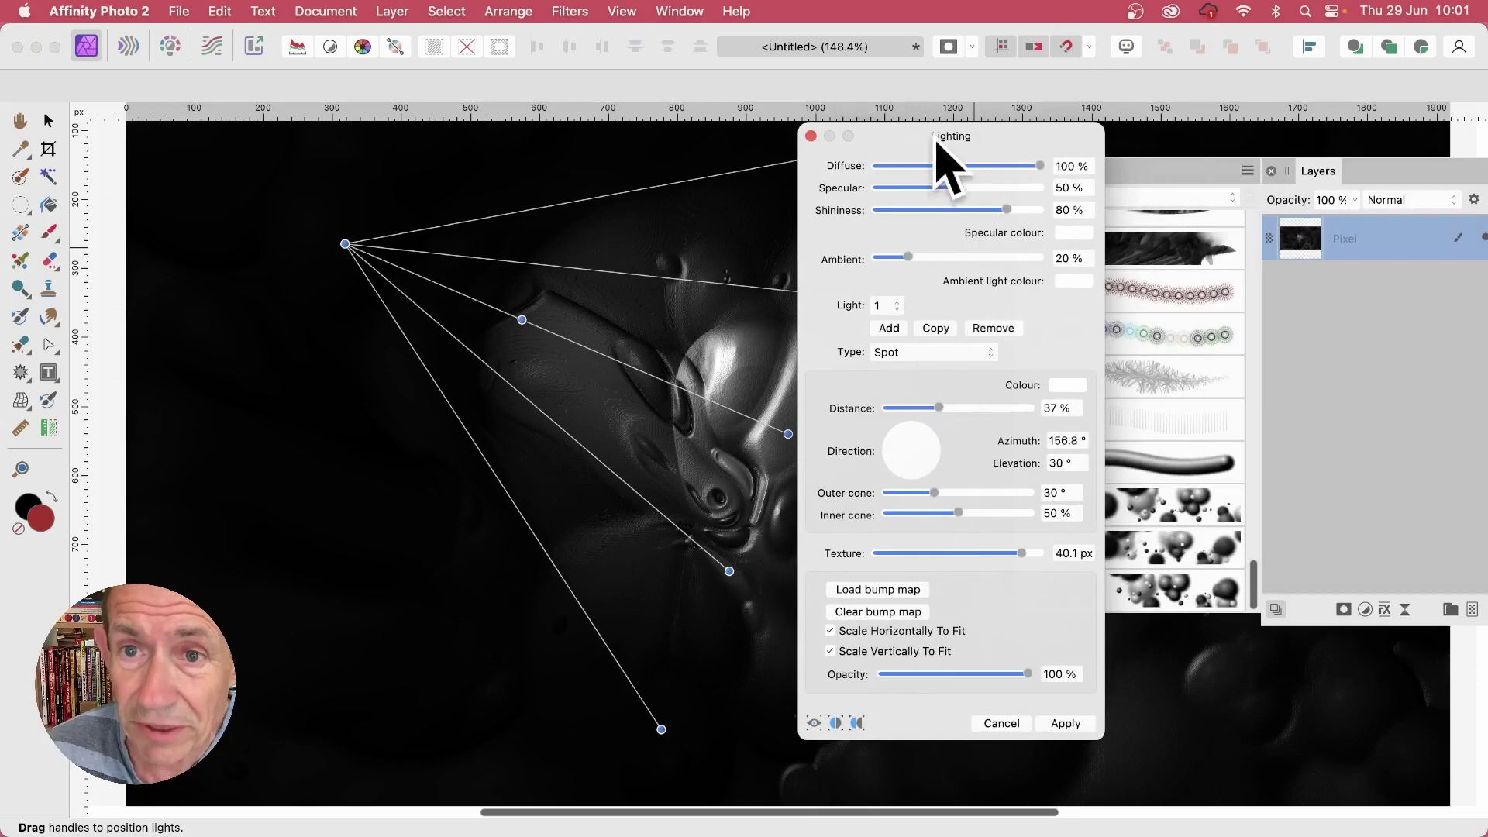
drag(930, 137, 1183, 139)
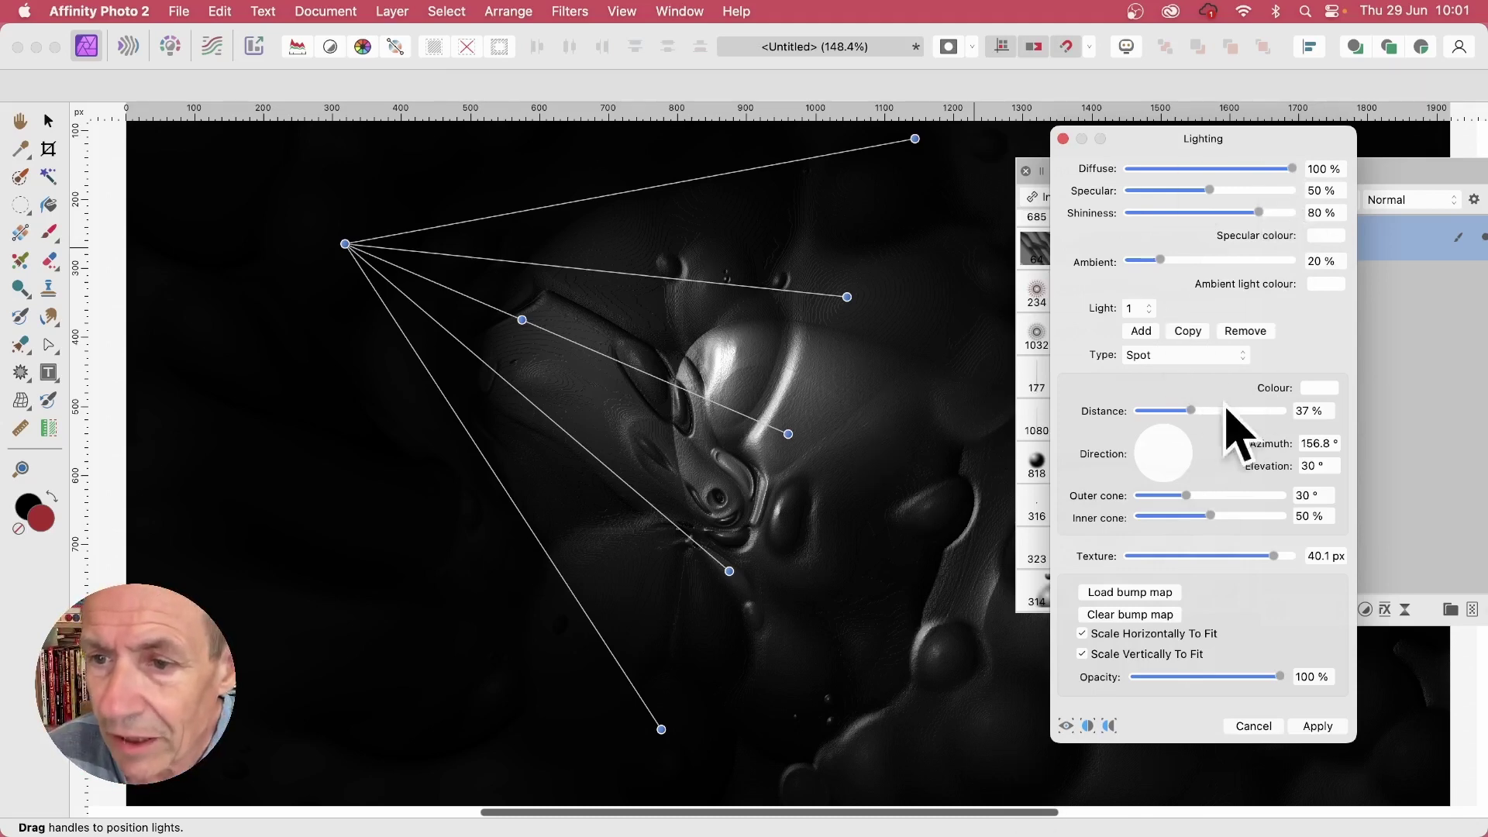
click(1322, 388)
mouse_move(1327, 583)
mouse_down()
mouse_move(1333, 603)
mouse_move(1314, 564)
mouse_move(1317, 576)
mouse_up()
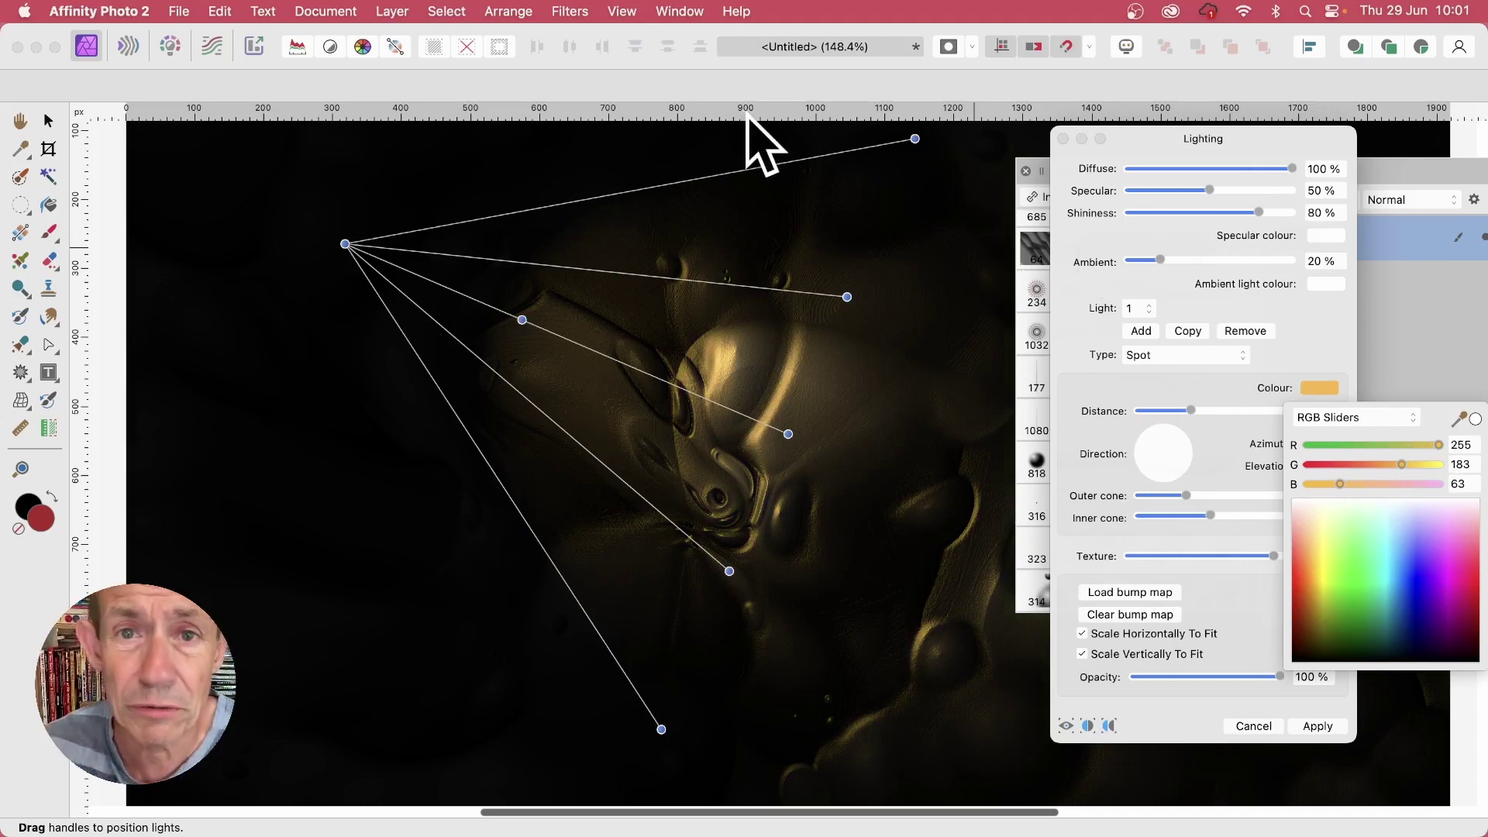
click(1166, 395)
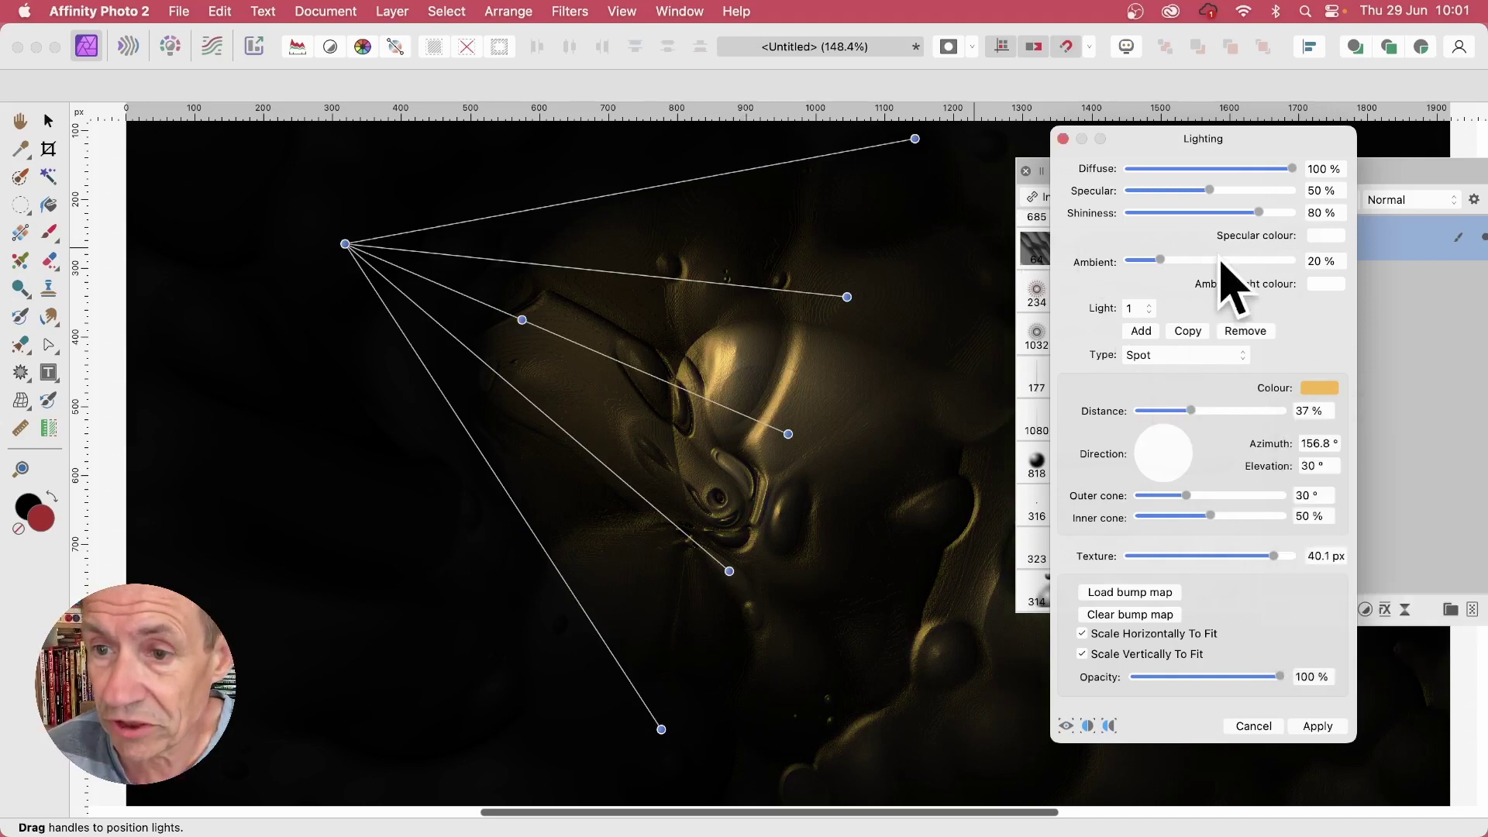
drag(1165, 260, 1167, 261)
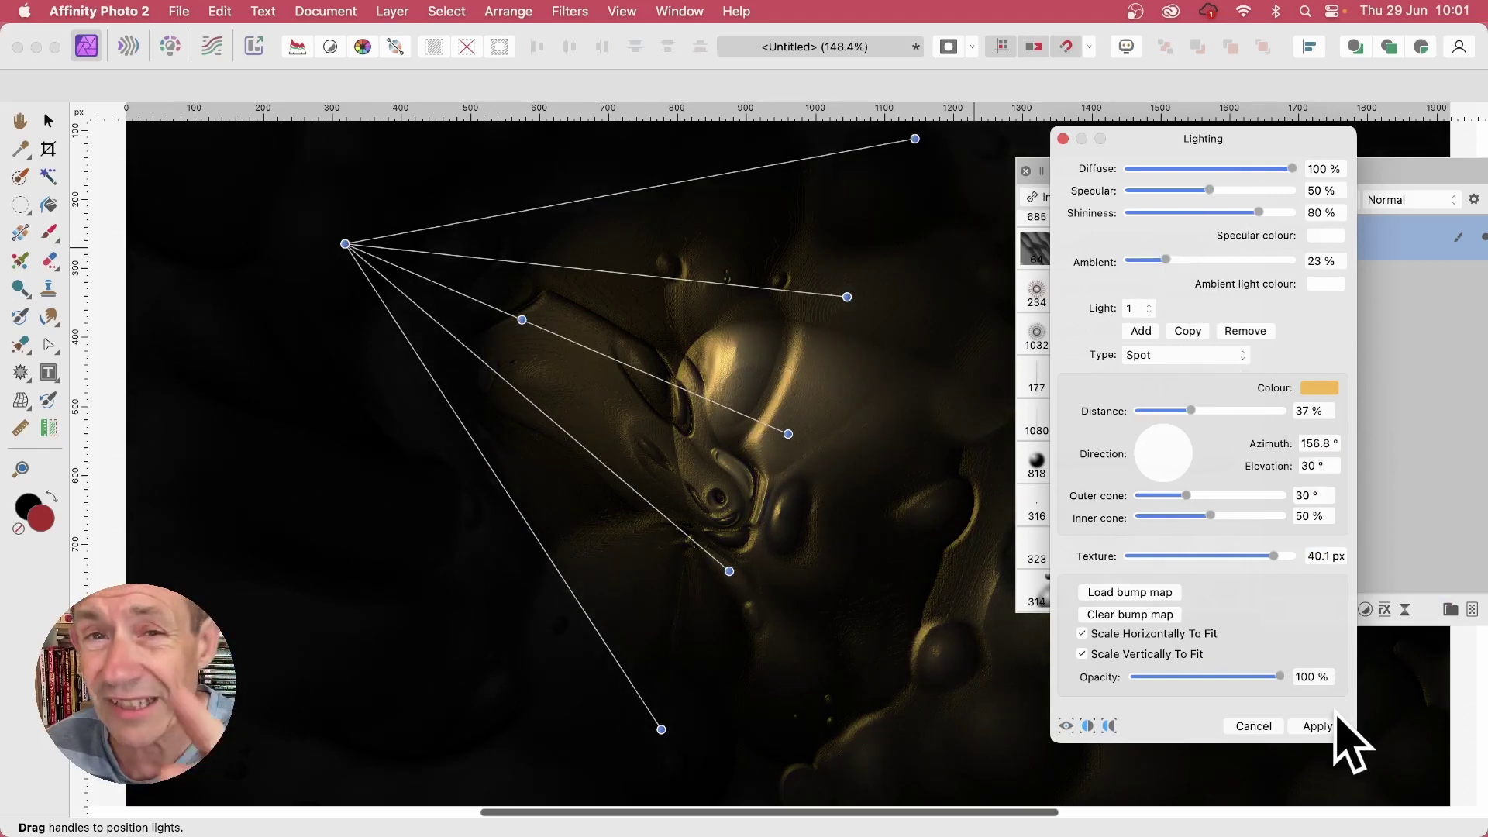
Step: Add a blue second spotlight from the lower right and apply the Lighting filter
click(1143, 332)
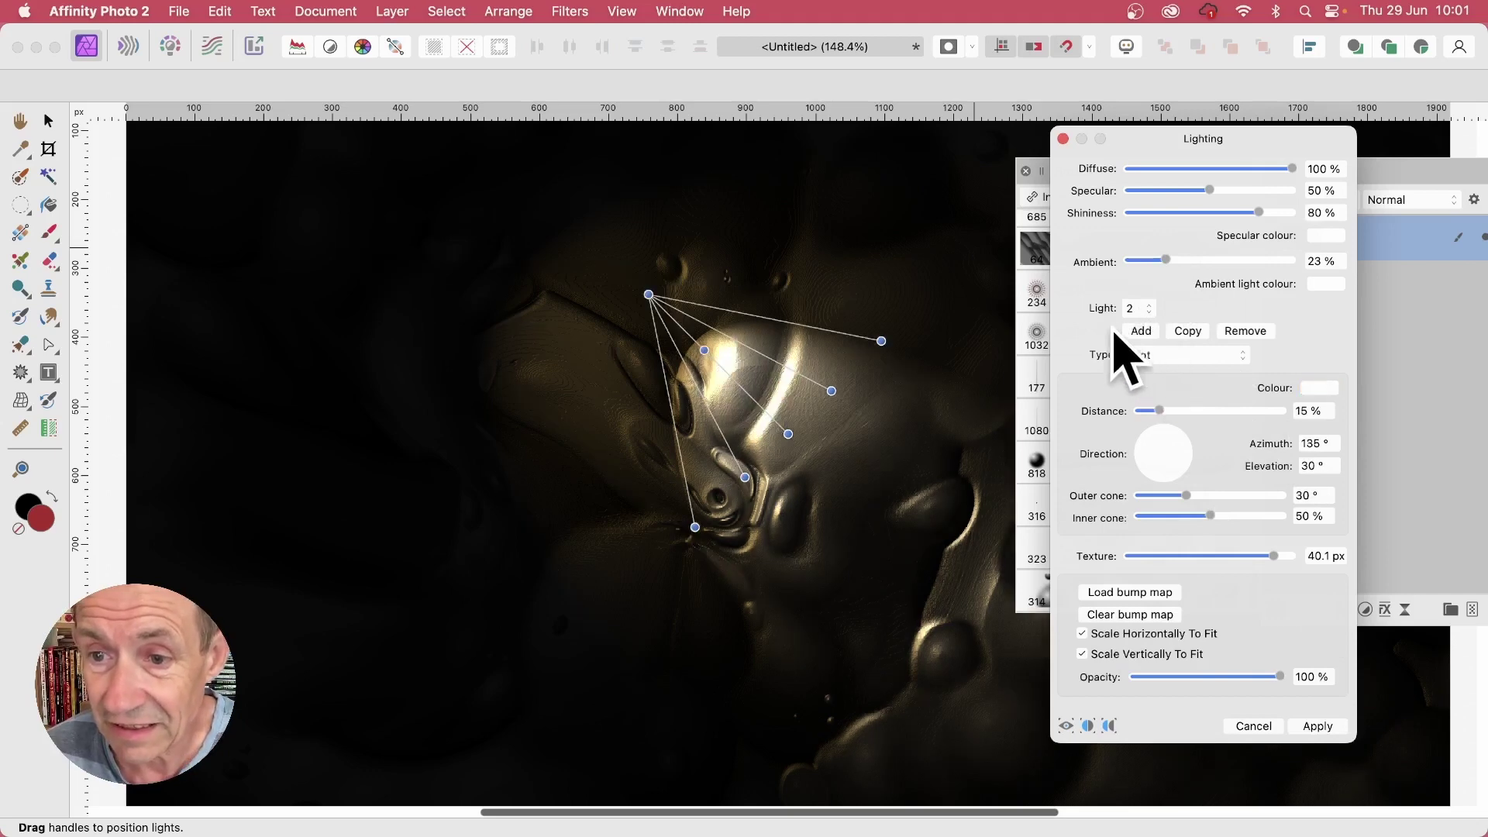
drag(648, 294, 1124, 679)
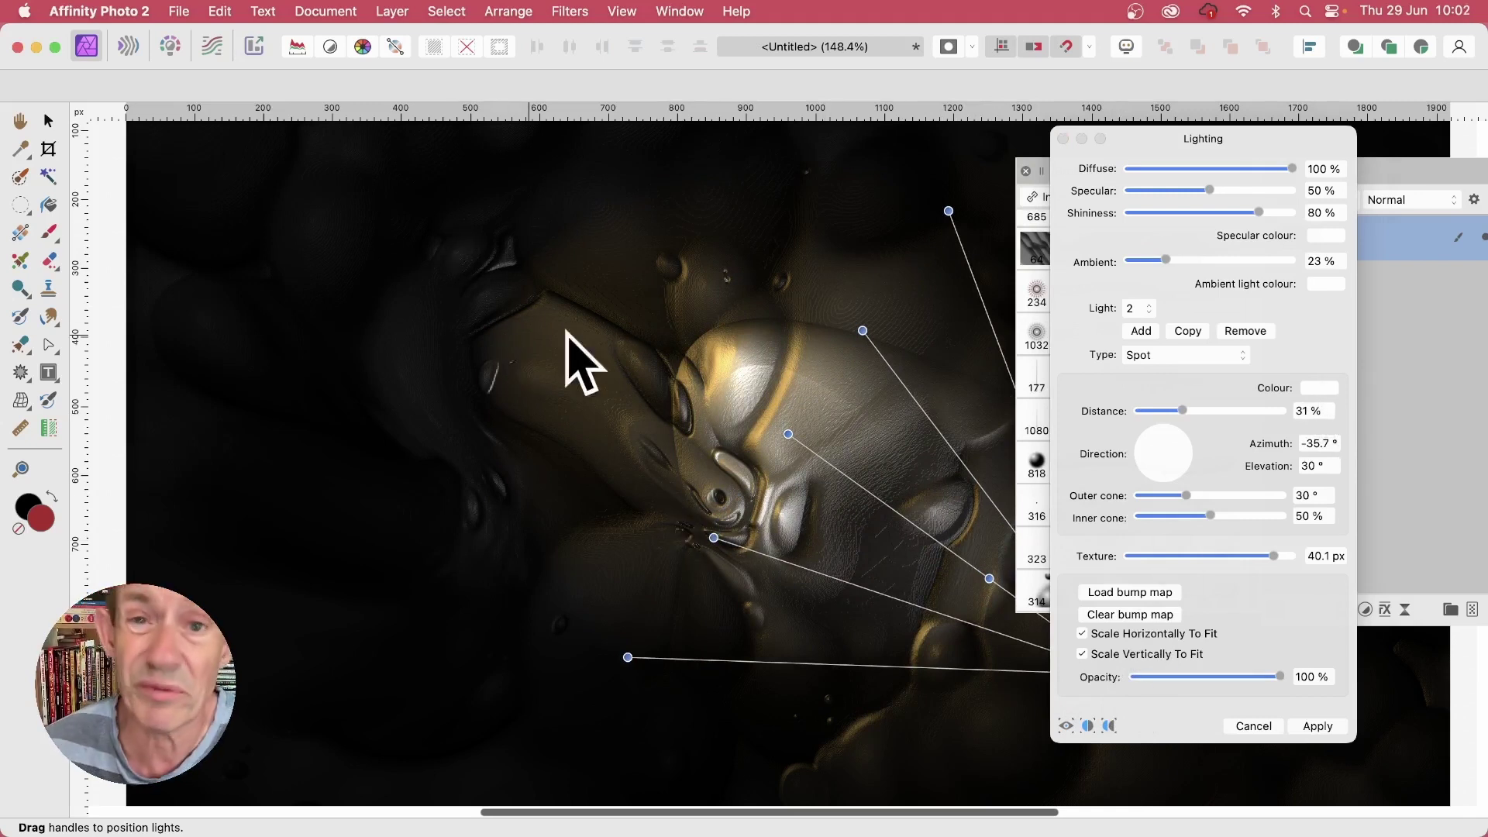
click(1321, 389)
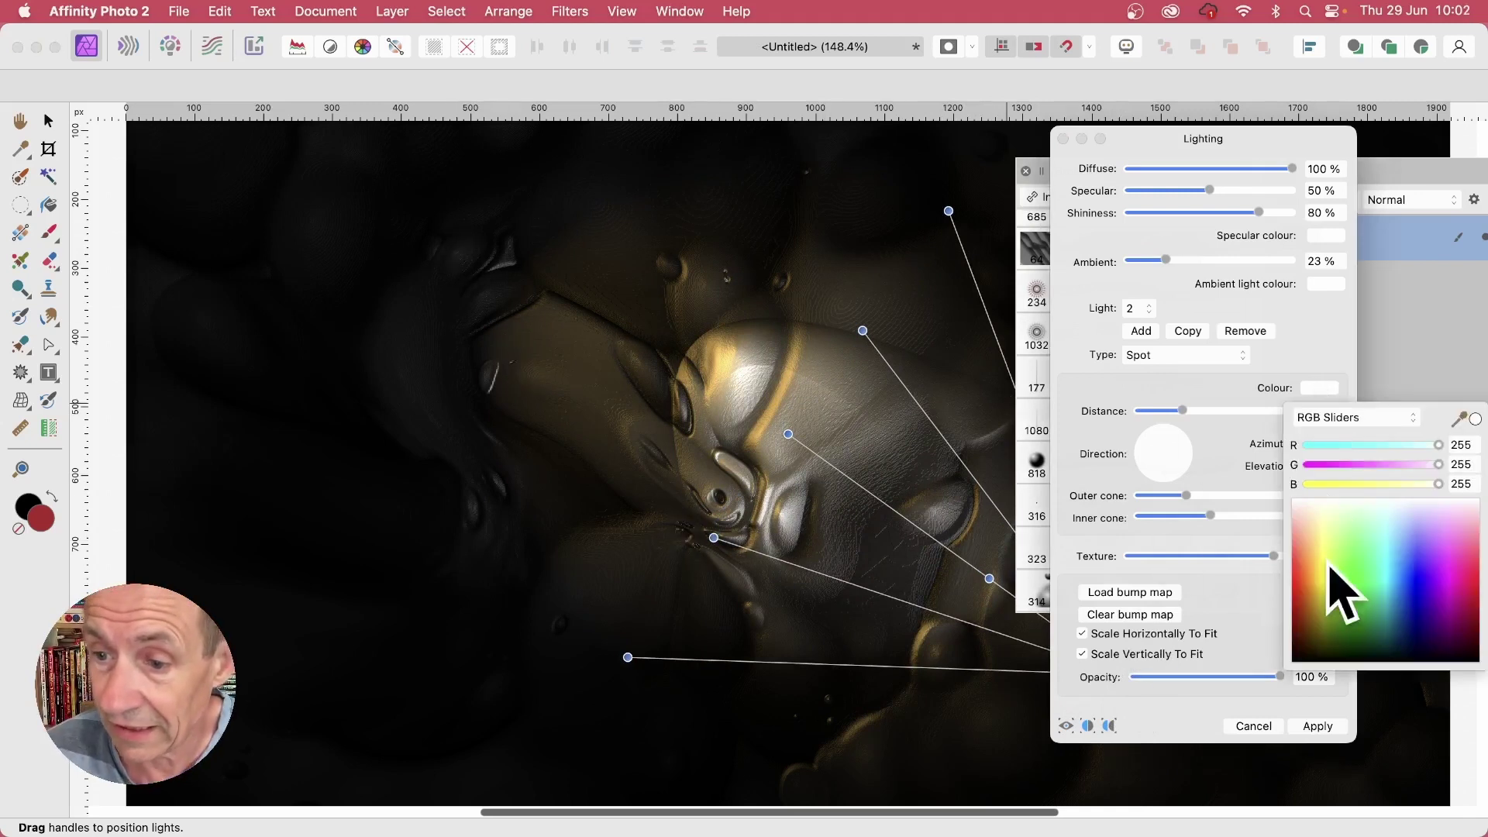
click(1400, 575)
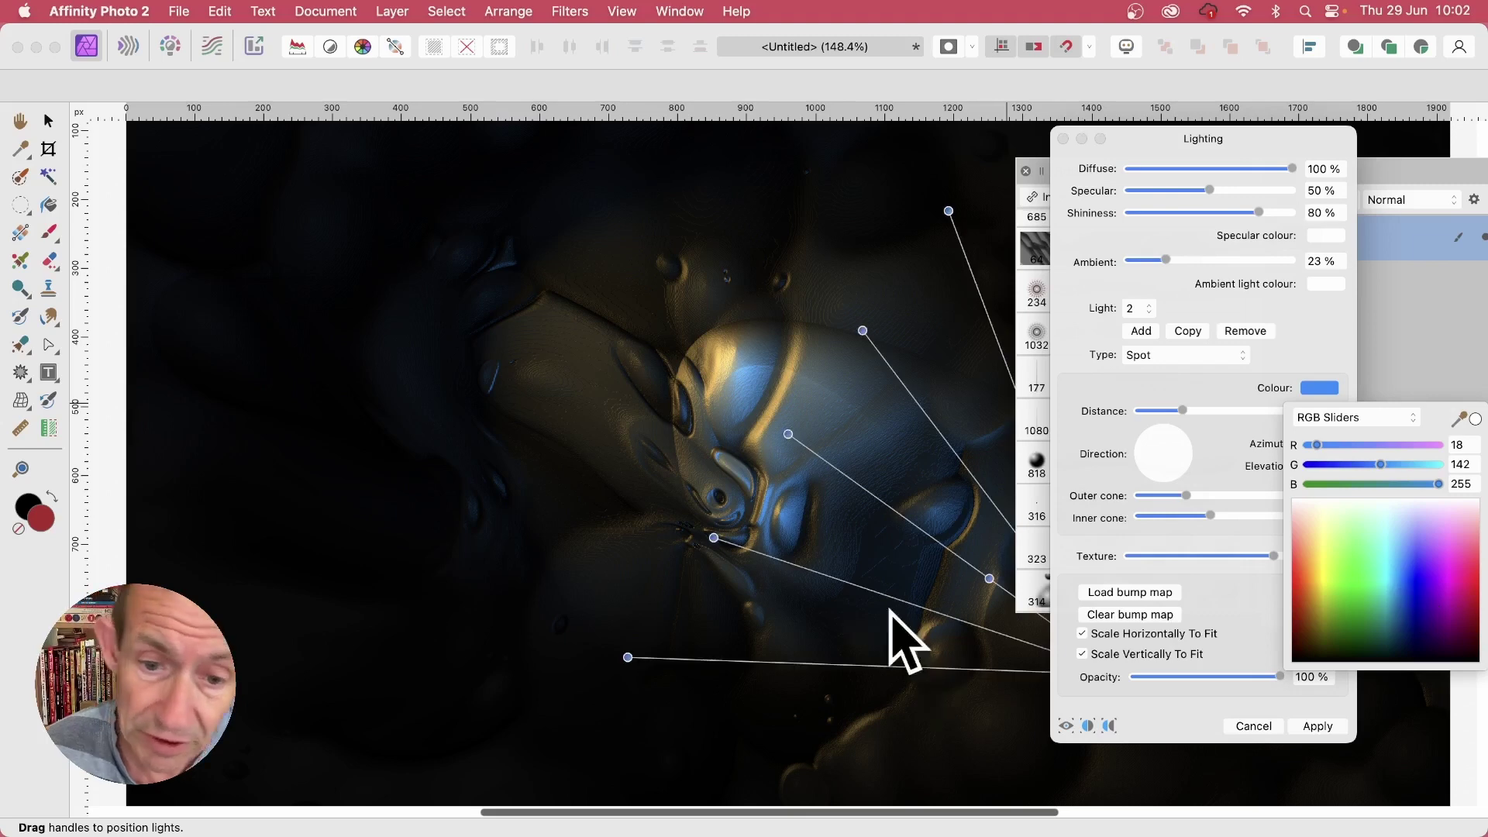
click(714, 538)
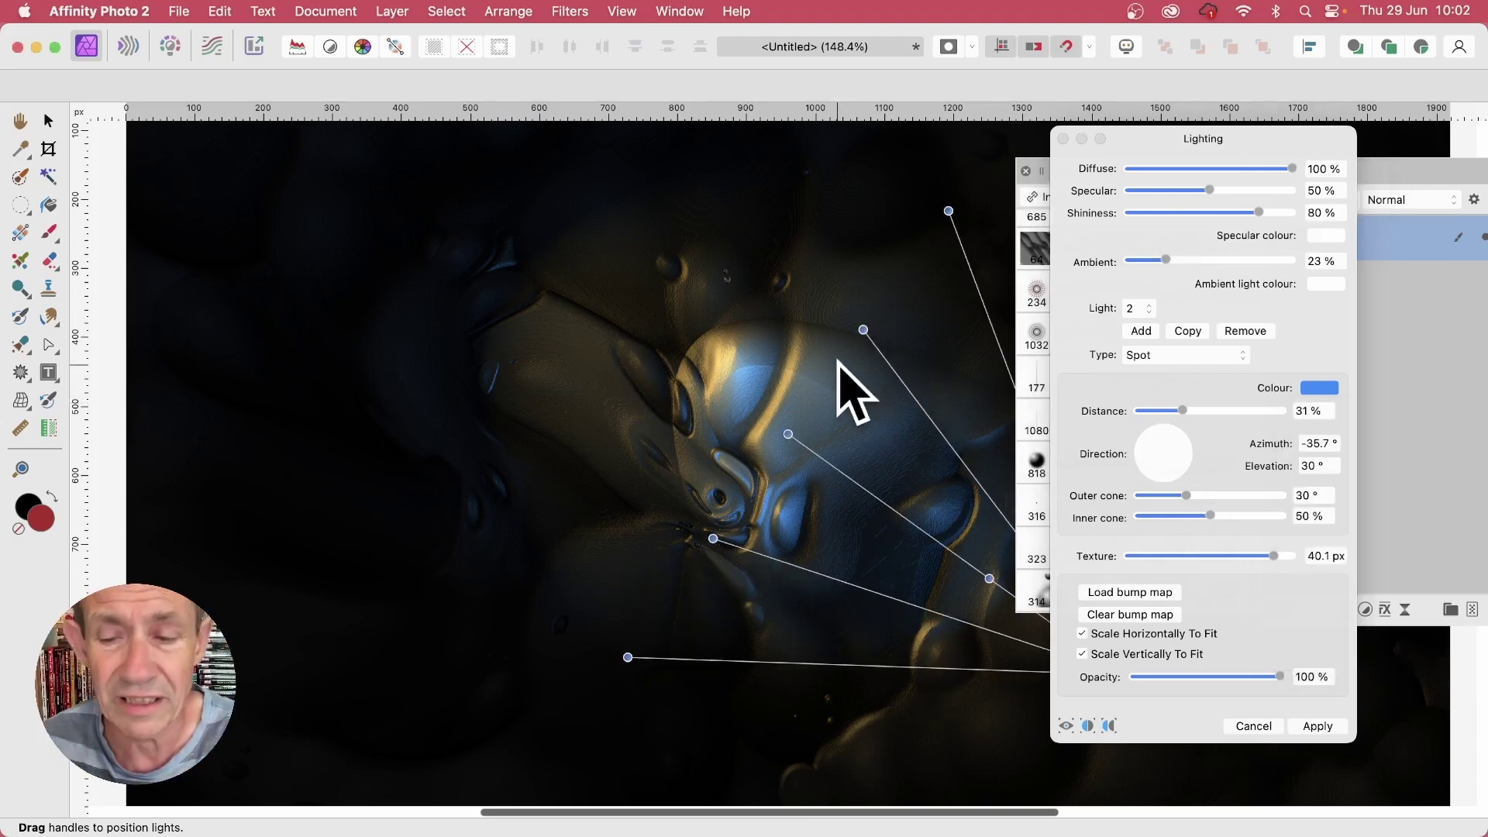
click(1321, 727)
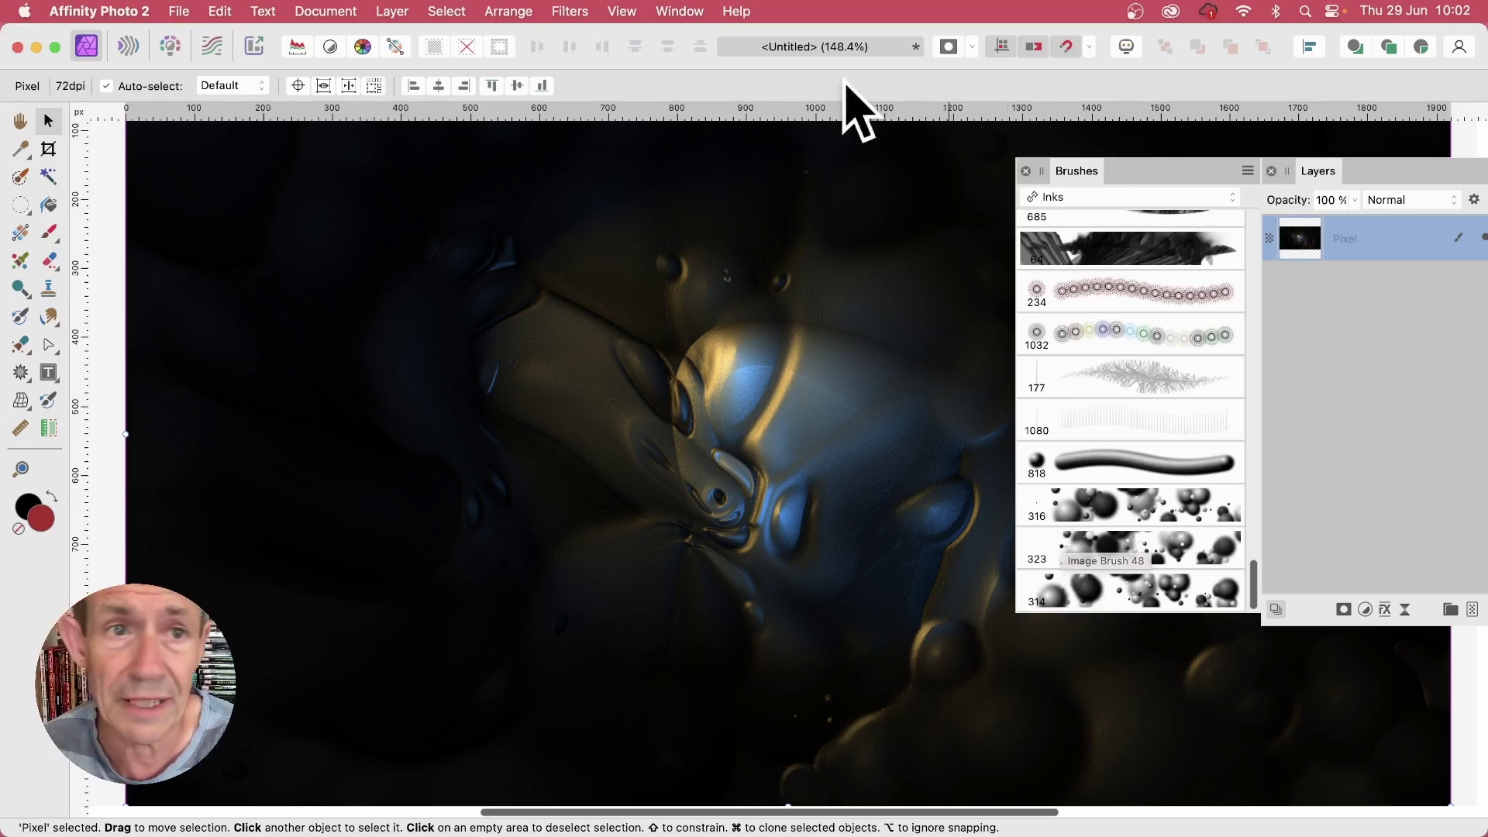
Step: Duplicate the lit layer, give the lower copy a 72.7 px Gaussian Blur, then reselect the top
click(392, 11)
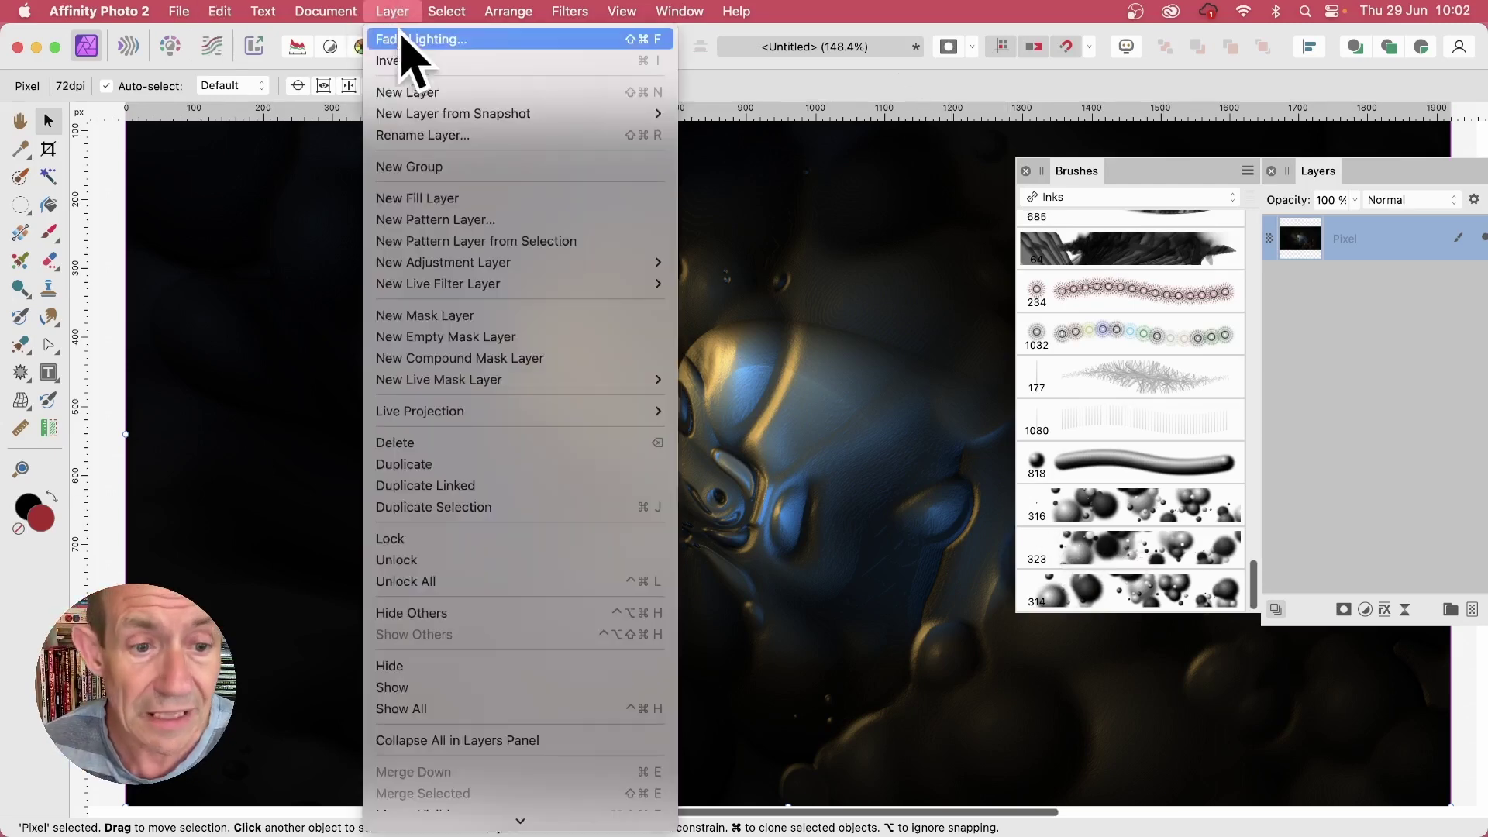
click(425, 465)
click(1307, 297)
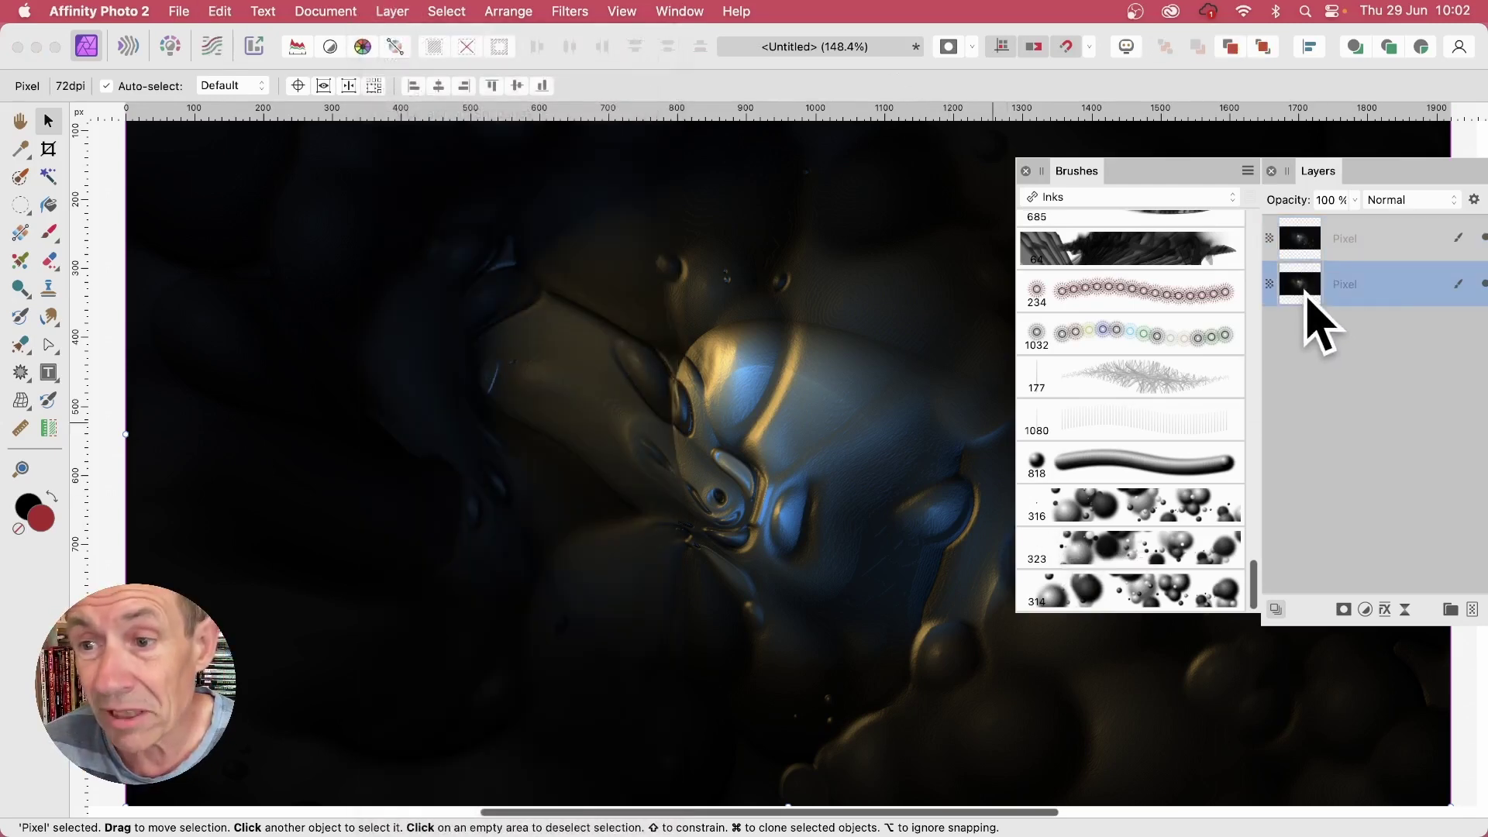
click(570, 11)
mouse_move(574, 71)
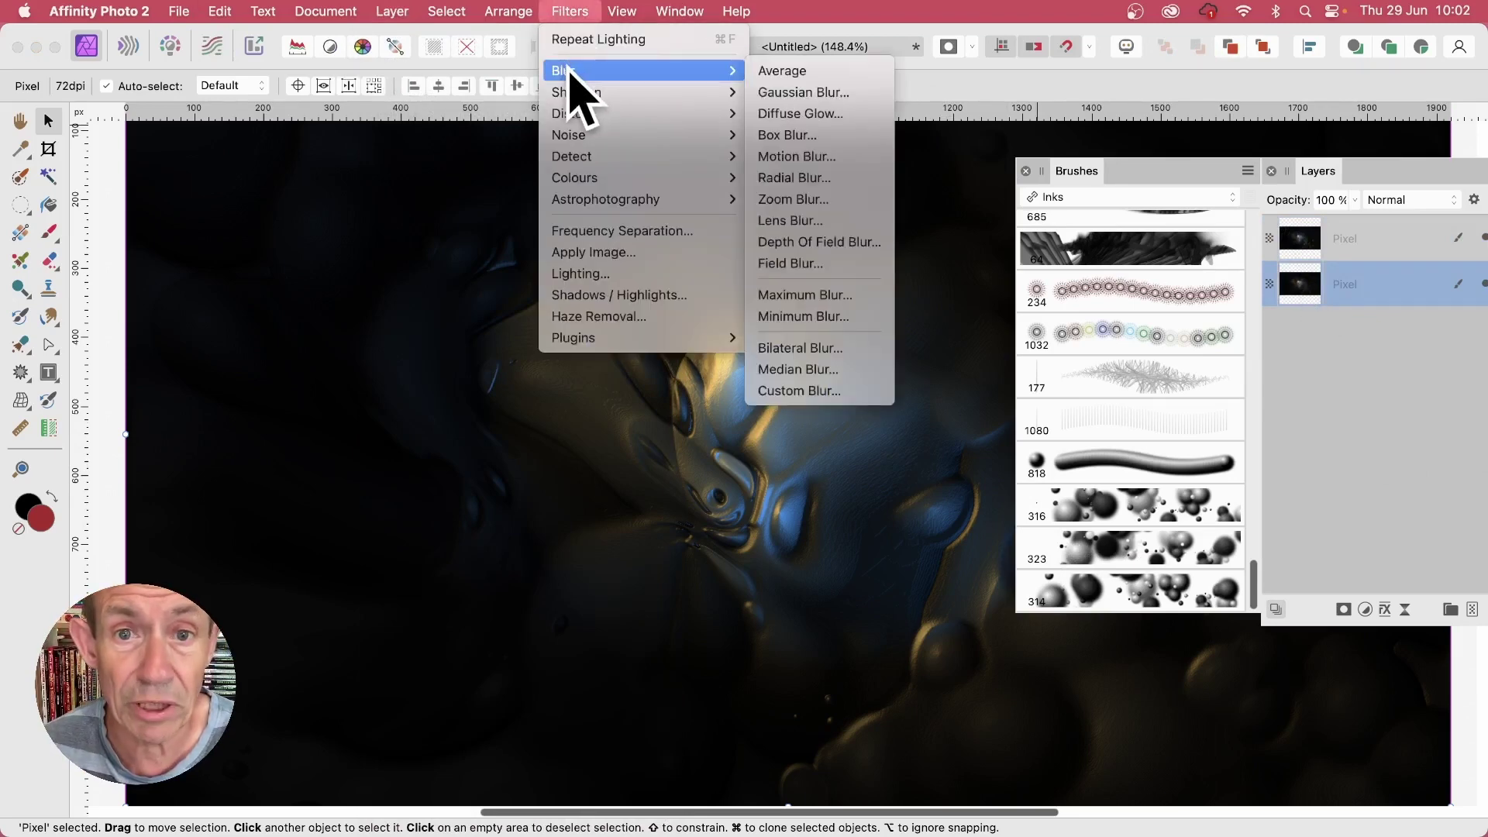
click(824, 93)
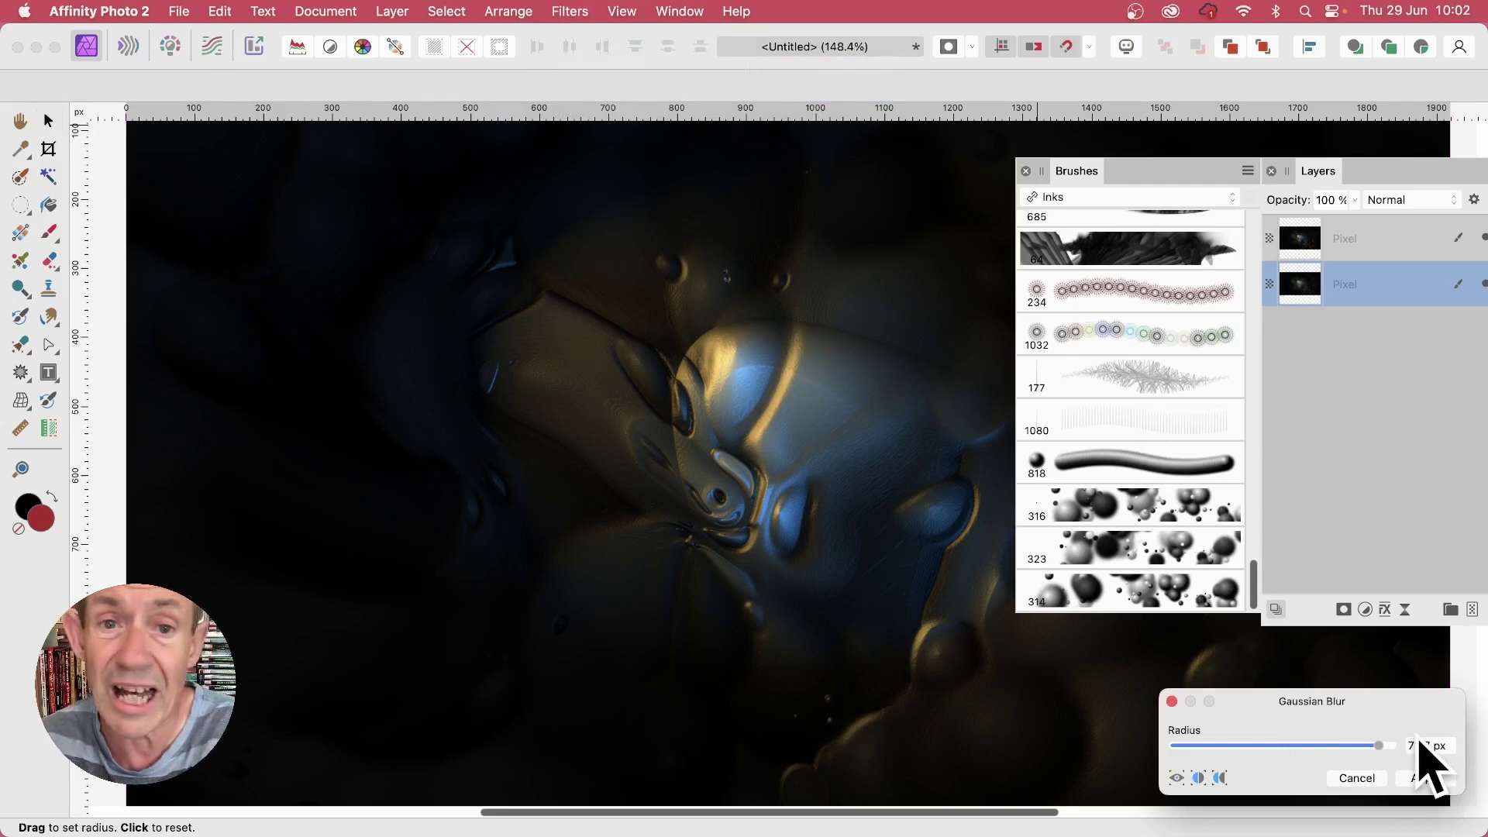
click(1426, 779)
click(1333, 235)
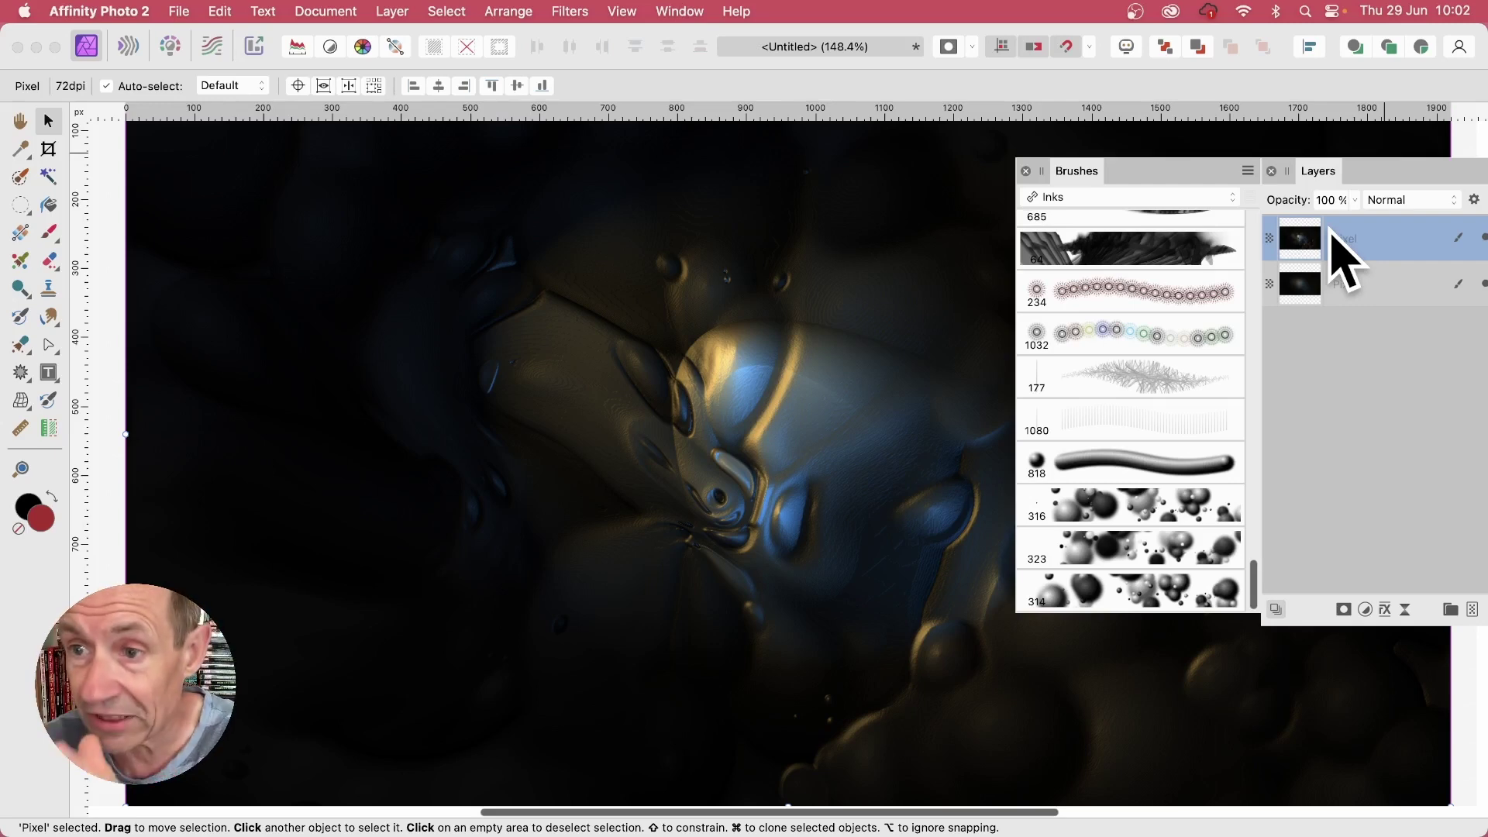
Step: Set the top layer's blend mode to Difference and zoom out to the whole image
click(1405, 203)
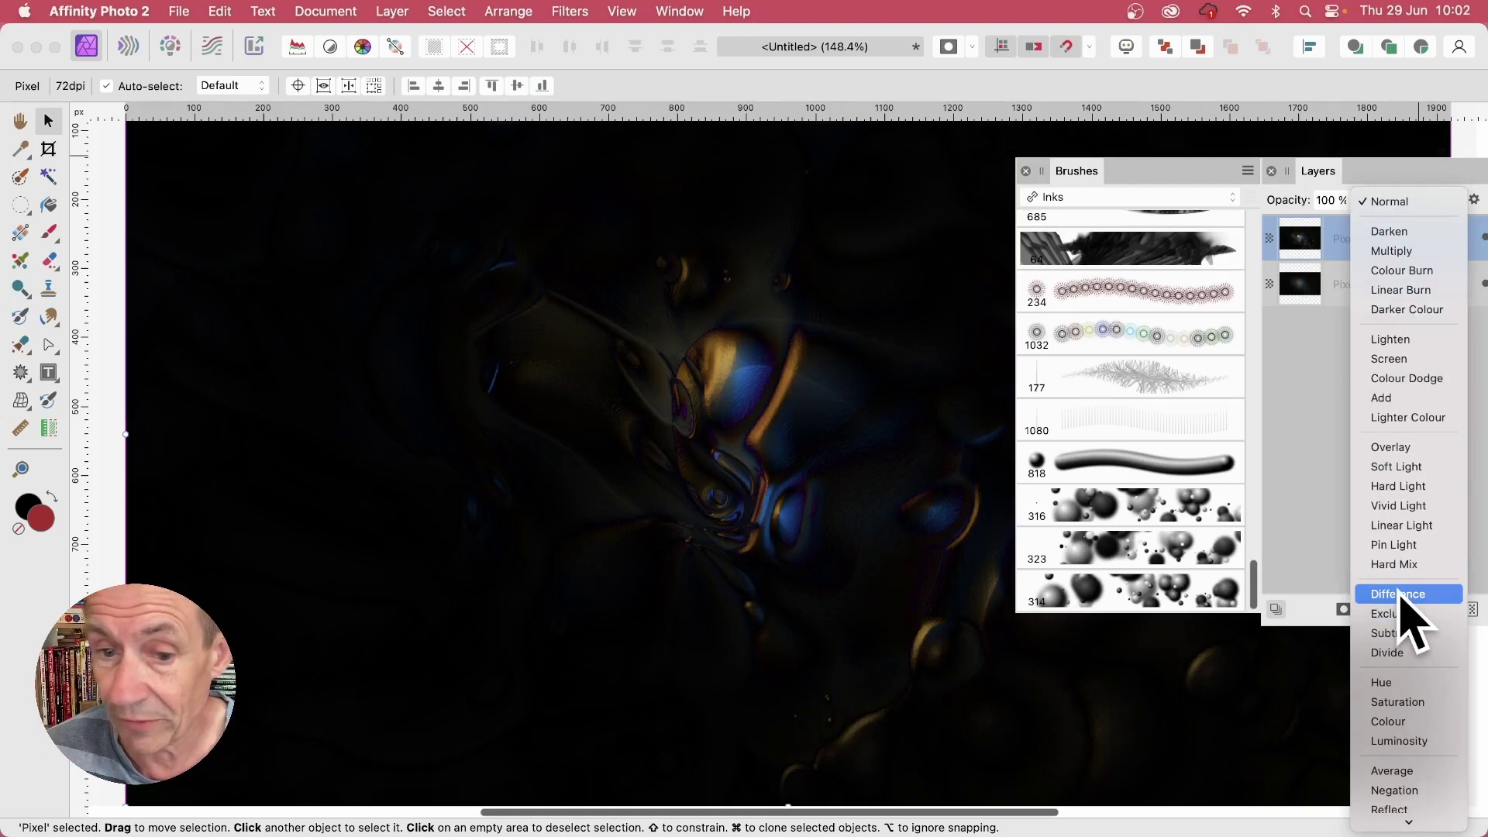
click(1405, 596)
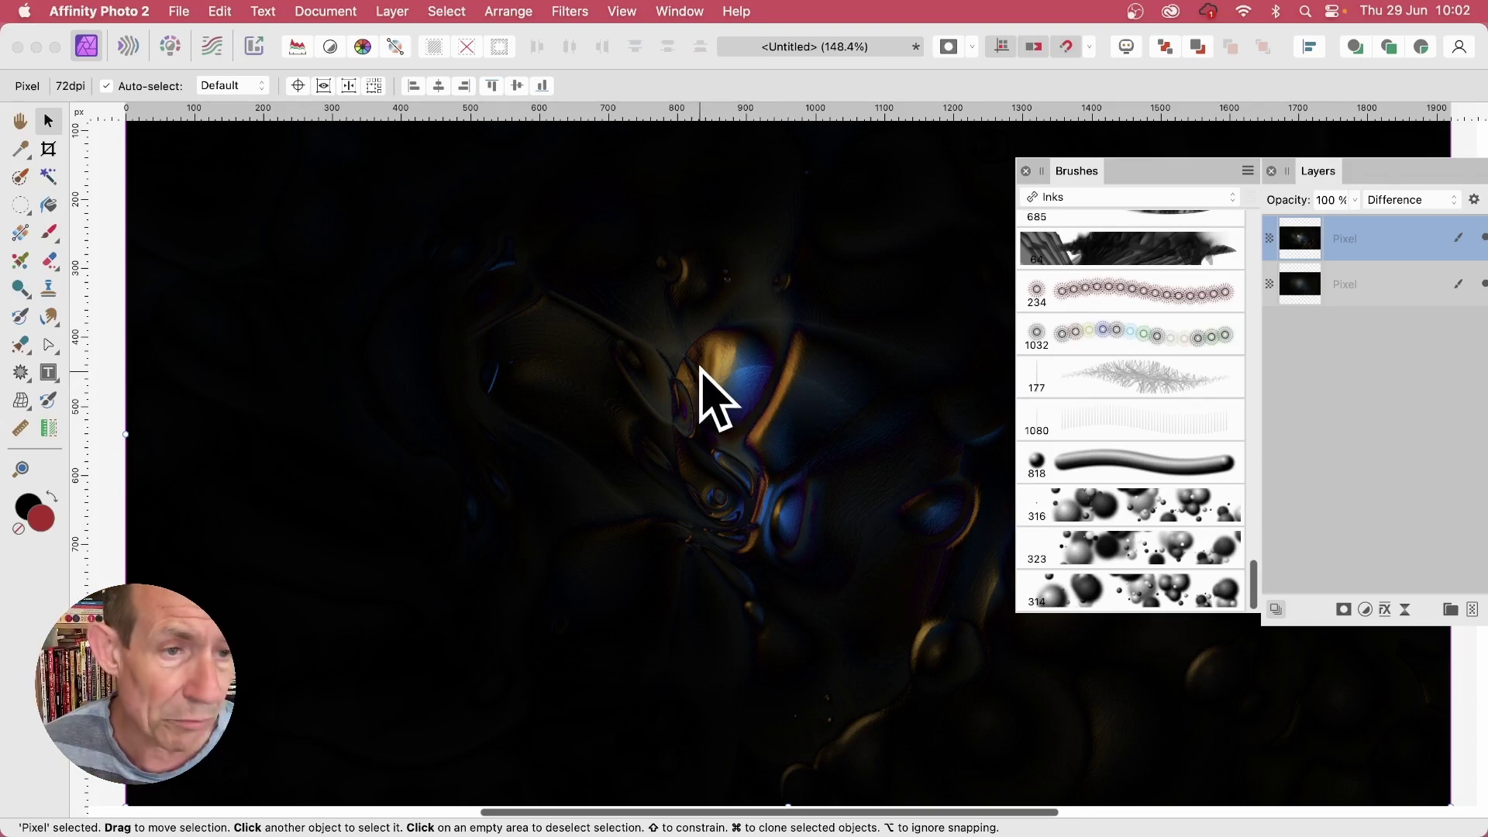
click(21, 469)
drag(813, 477, 593, 450)
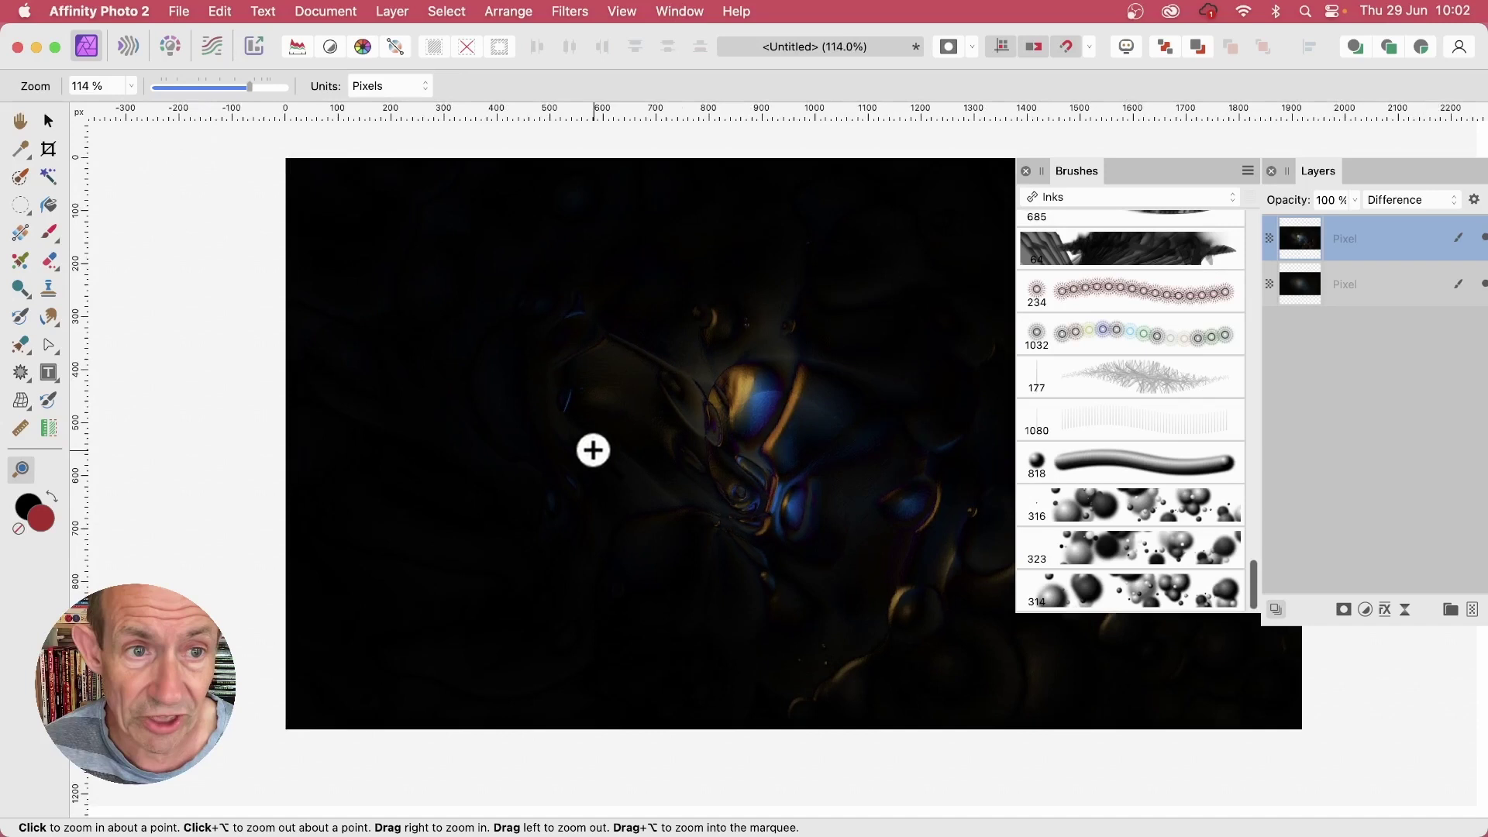
Step: Scale the top layer up and offset it over the blurred copy
click(48, 122)
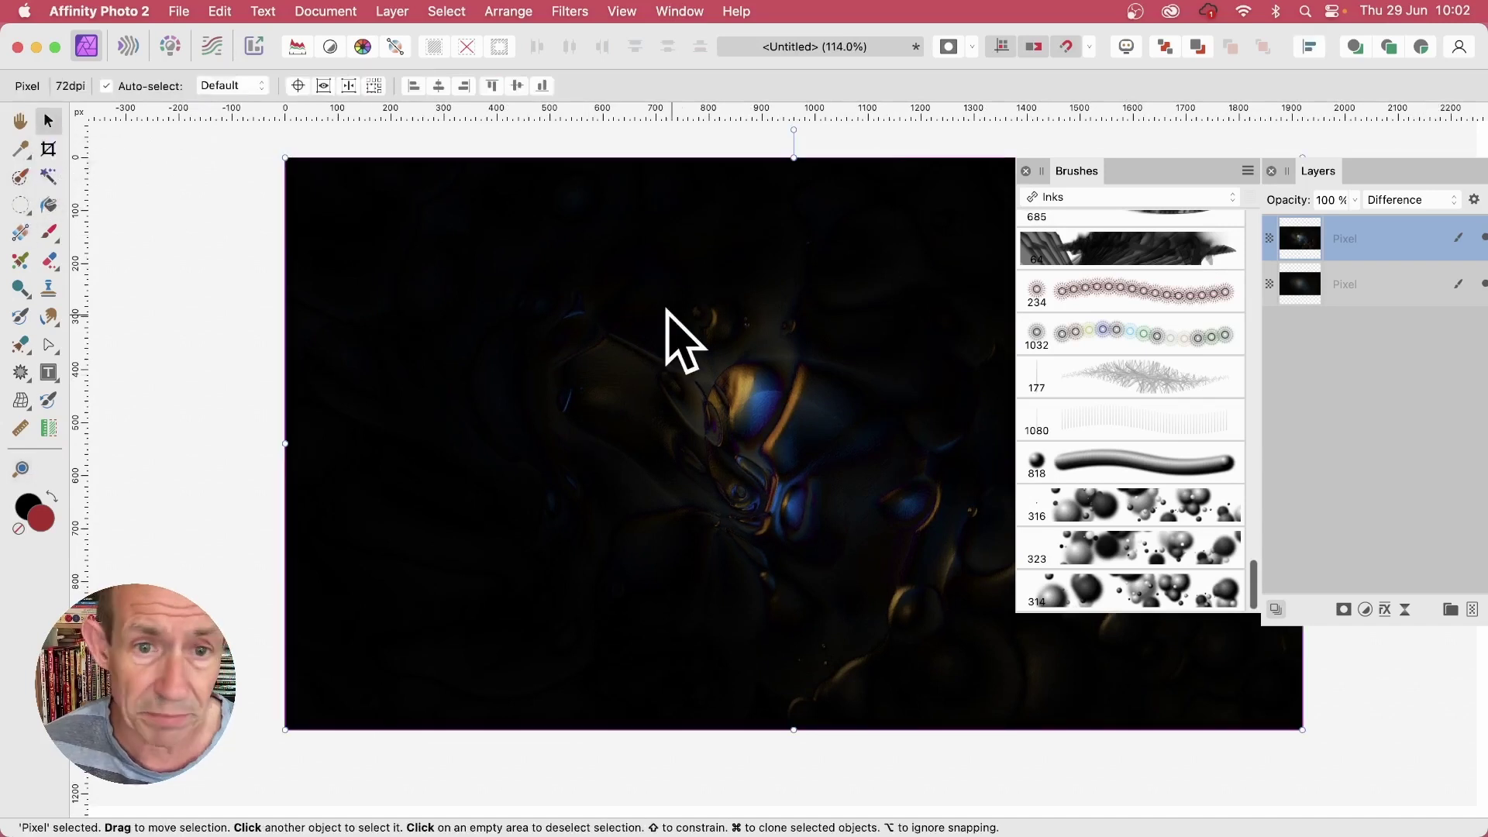
drag(648, 332, 581, 282)
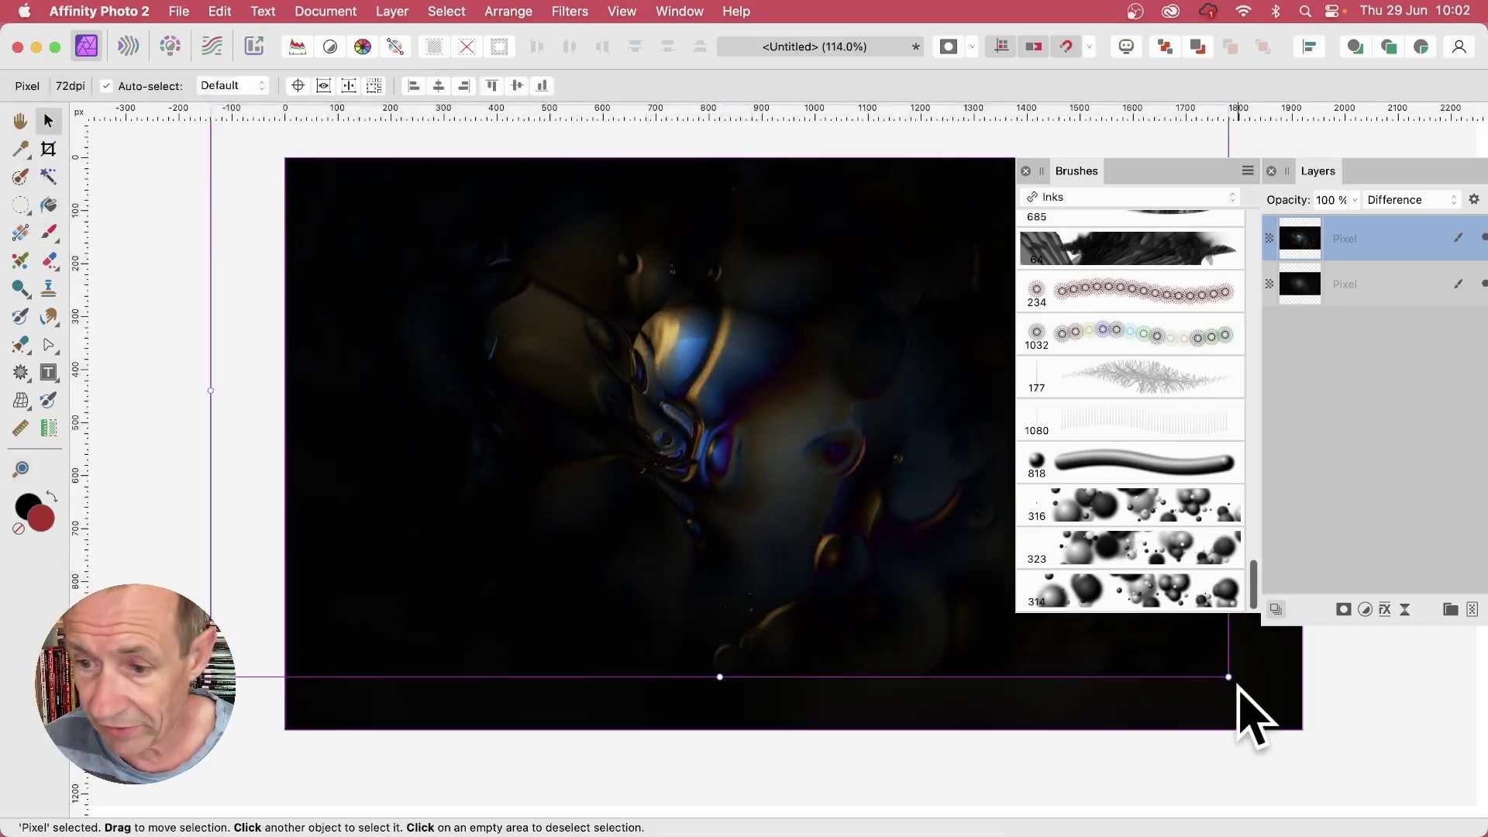
drag(1225, 677, 1380, 781)
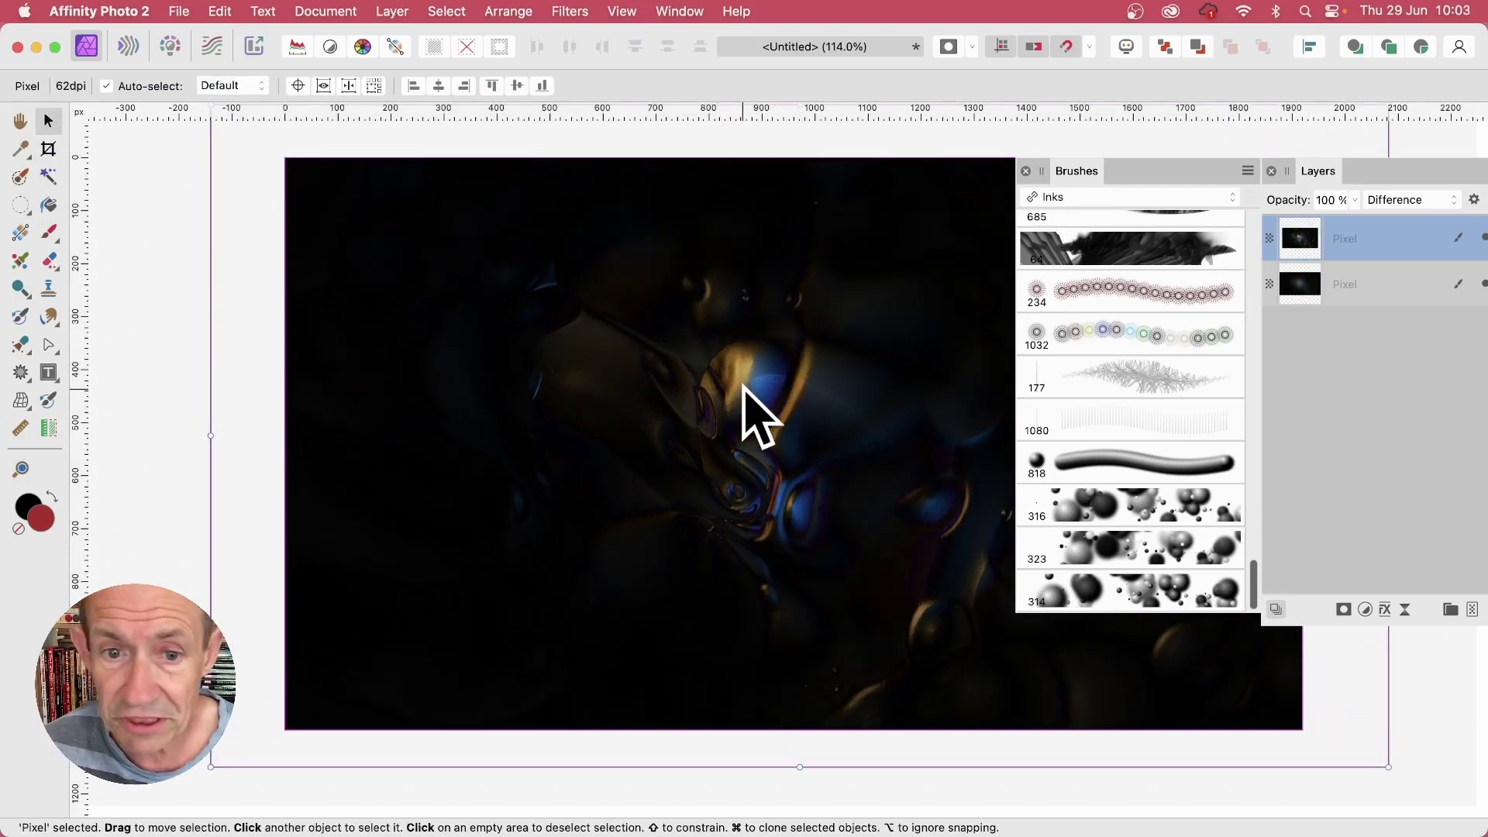
drag(744, 389, 655, 395)
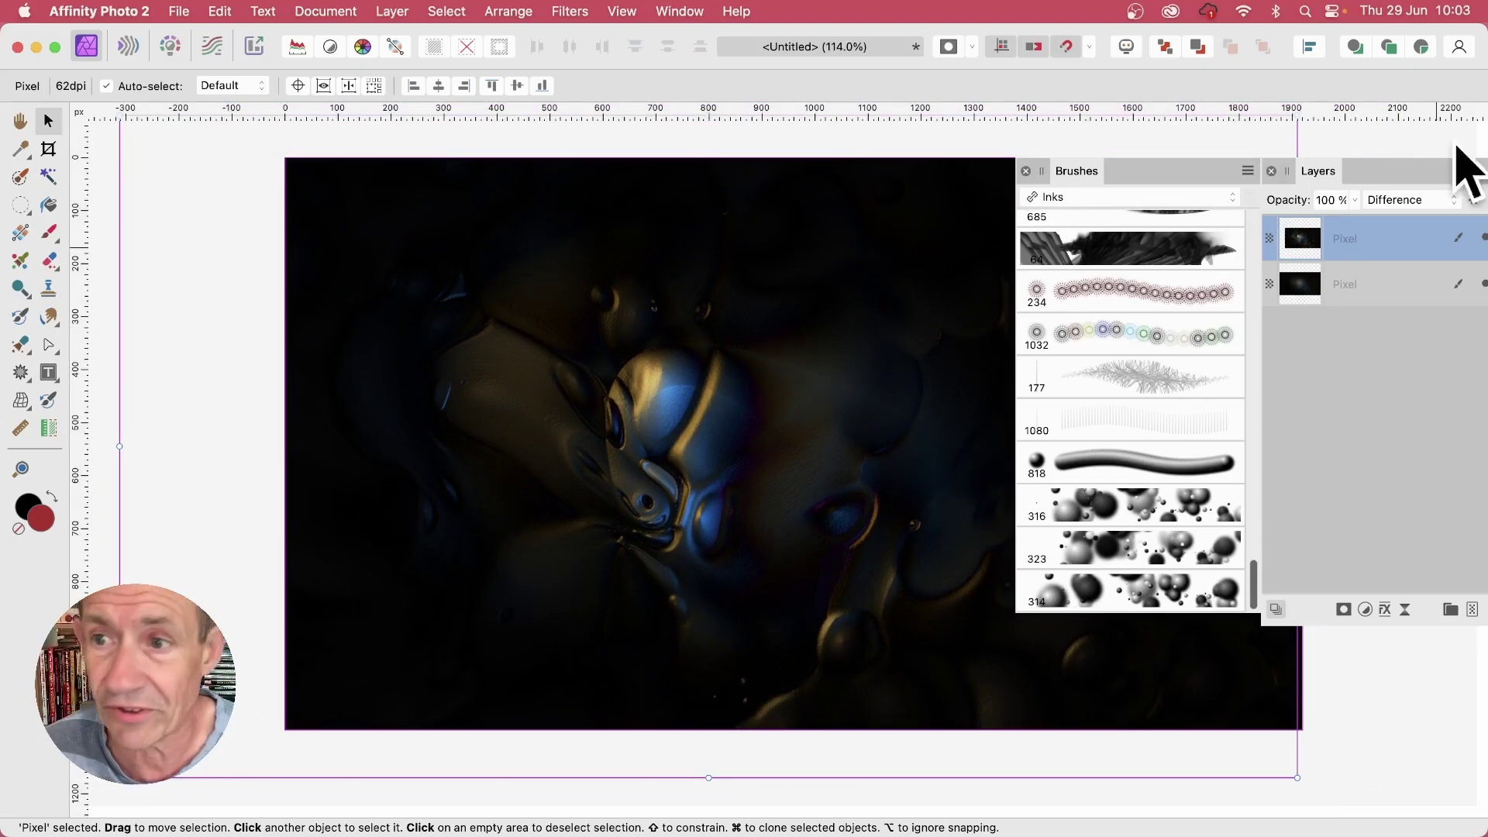
Step: Set the top Pixel copy's blend mode to Screen and merge the visible result into a new top layer
click(1403, 200)
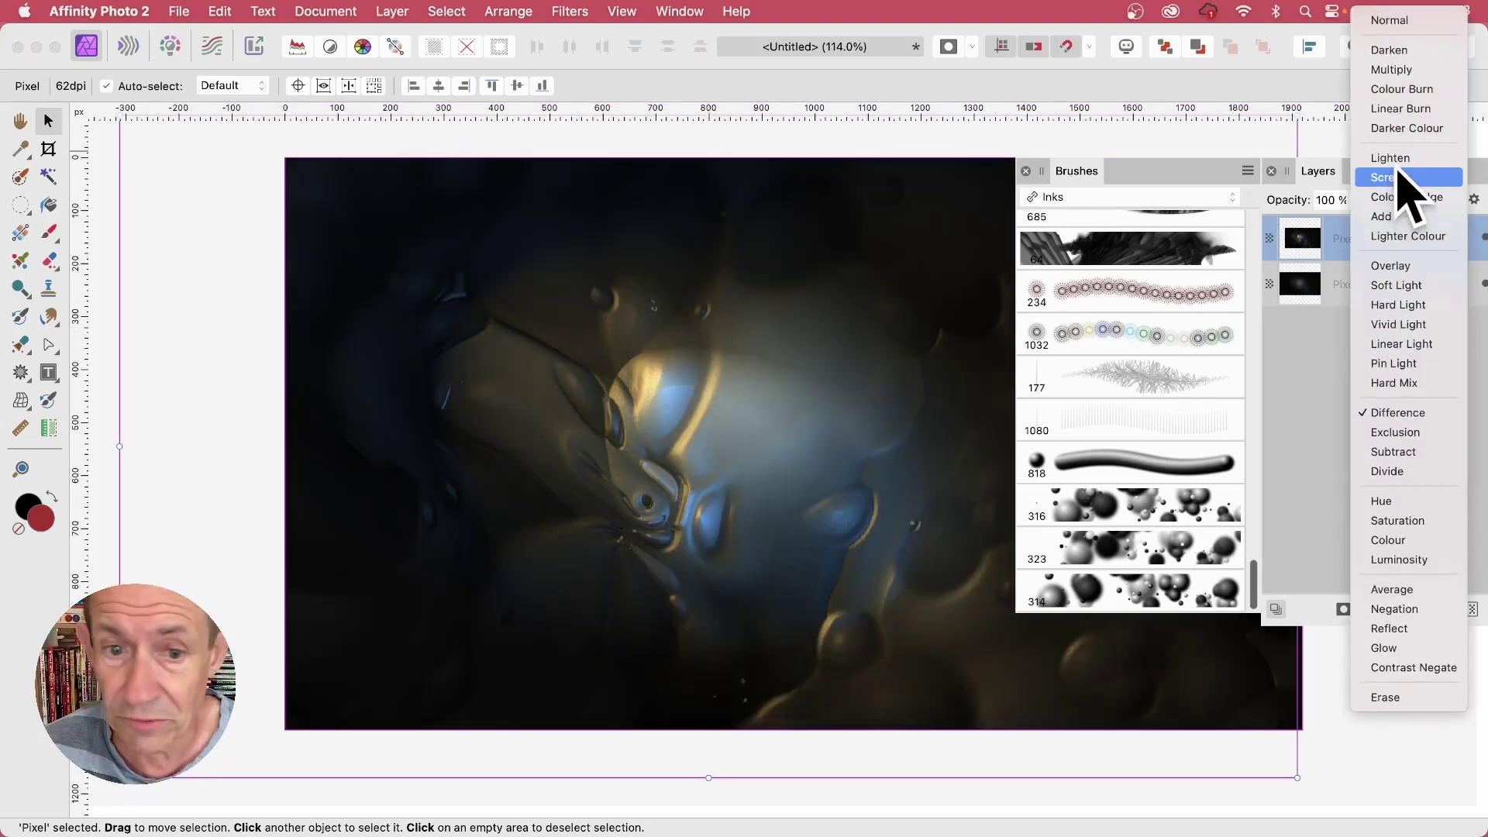
click(1399, 176)
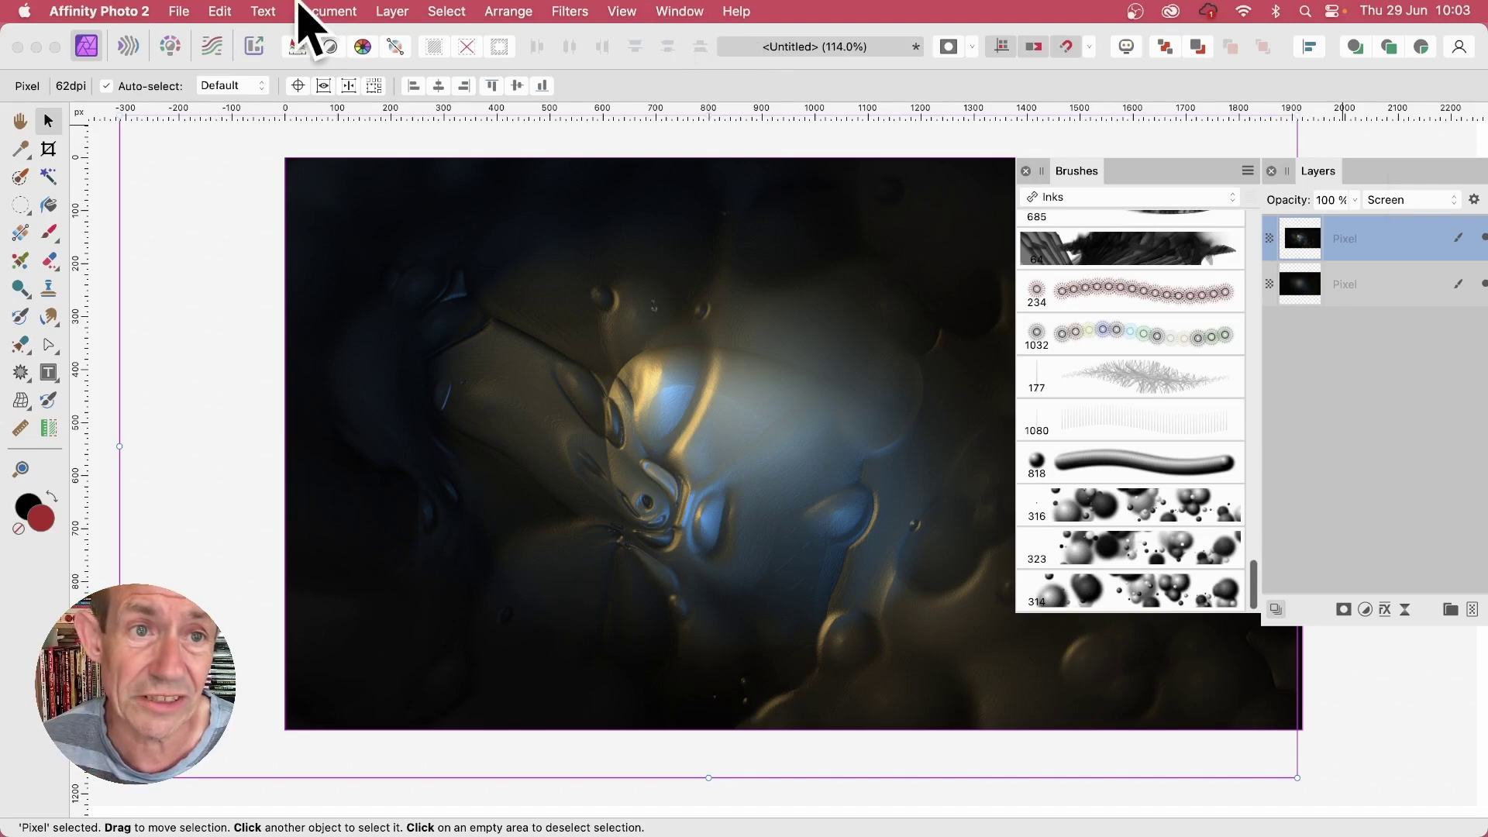
click(393, 10)
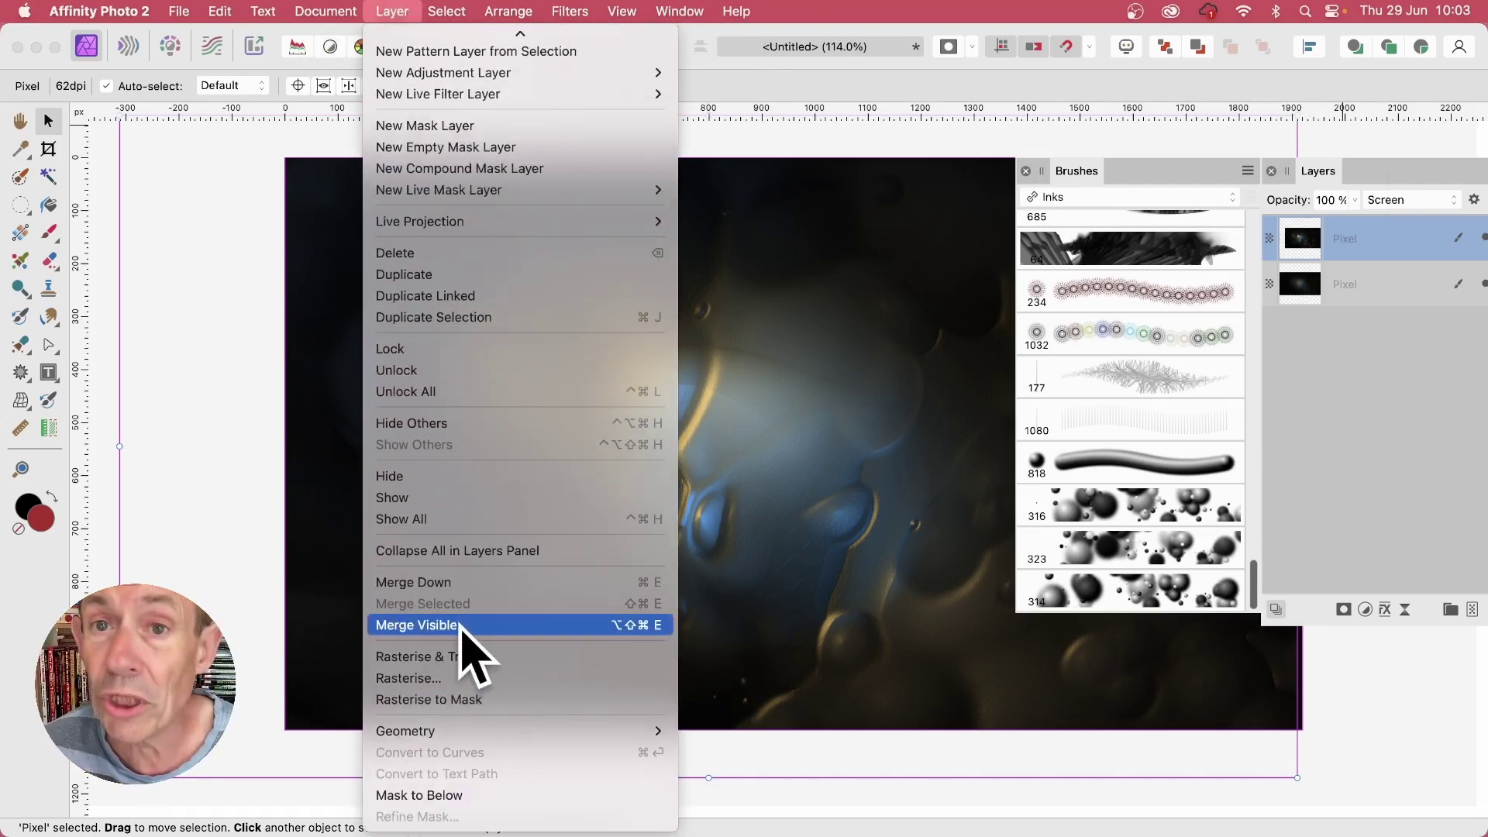
click(460, 626)
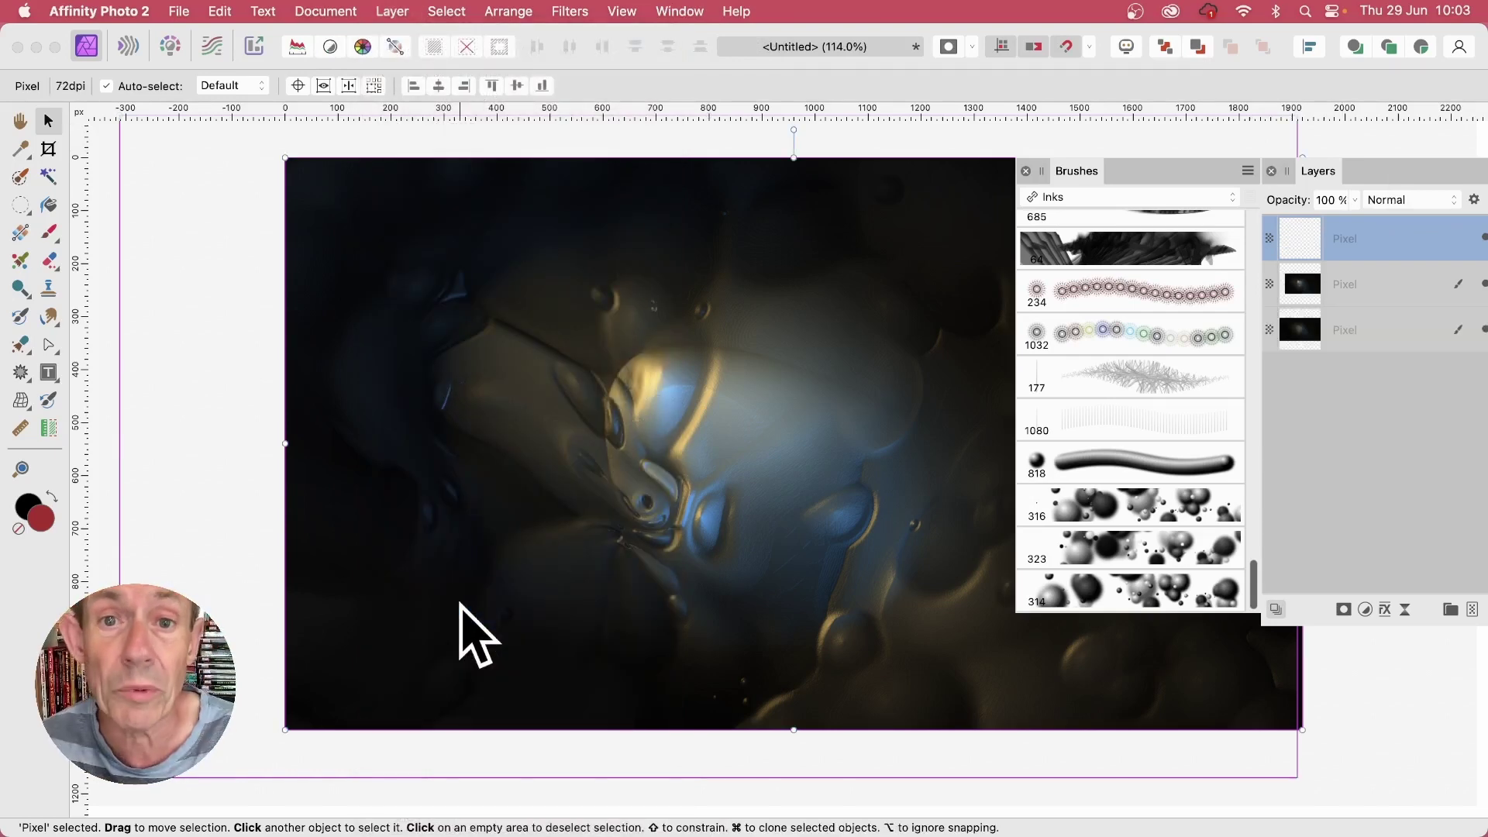